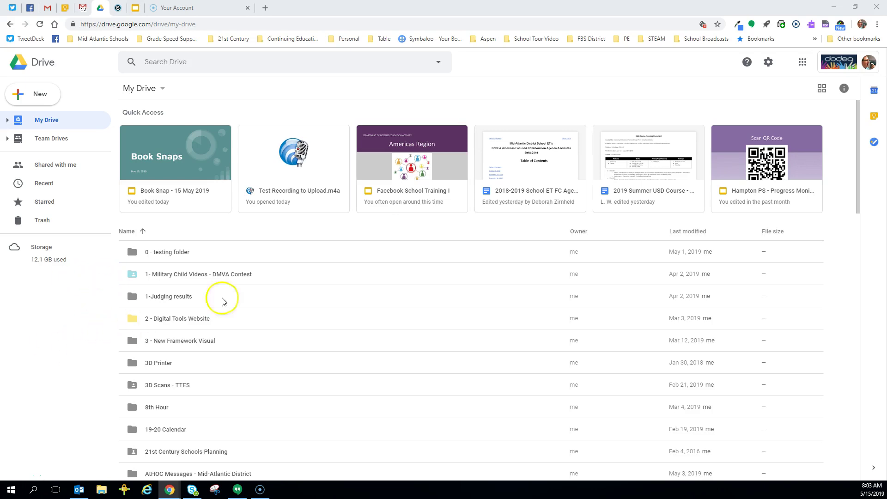
Step: Create a new Google Slides presentation and title it 'Book Snap'
click(42, 94)
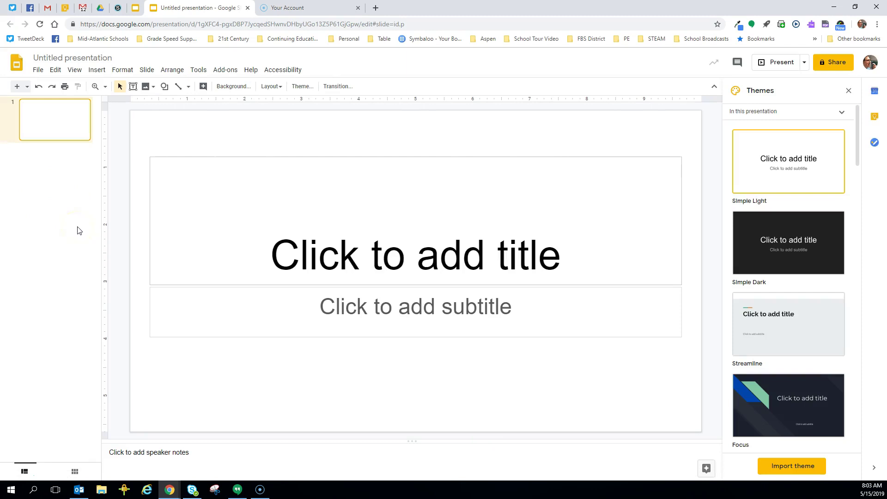
click(93, 58)
text(Book Snap)
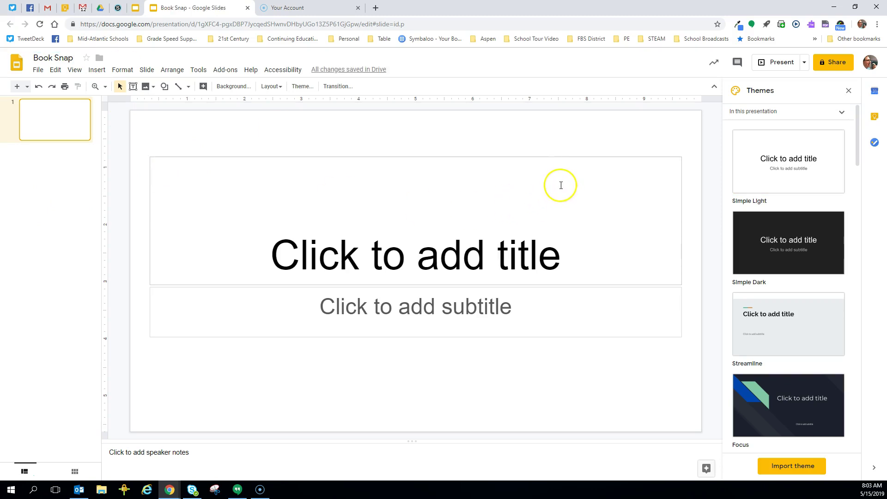
Step: Set link sharing to On – Anyone with the link, with Can edit access
click(832, 66)
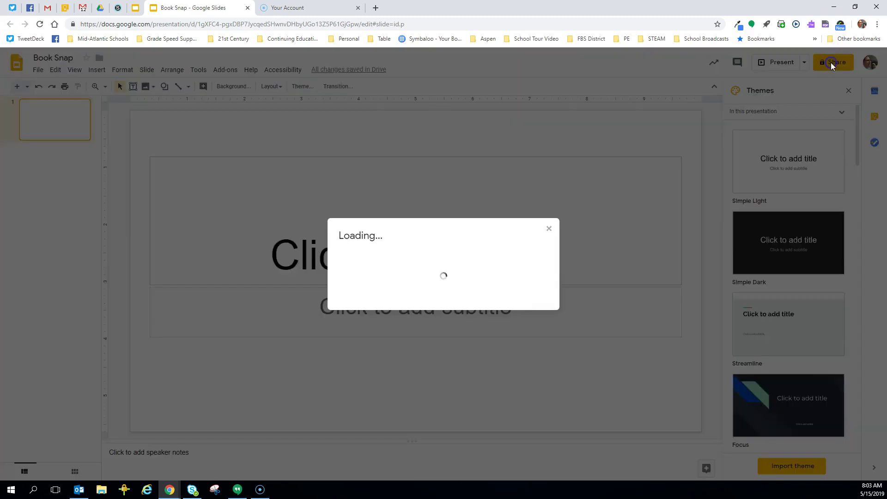
click(545, 310)
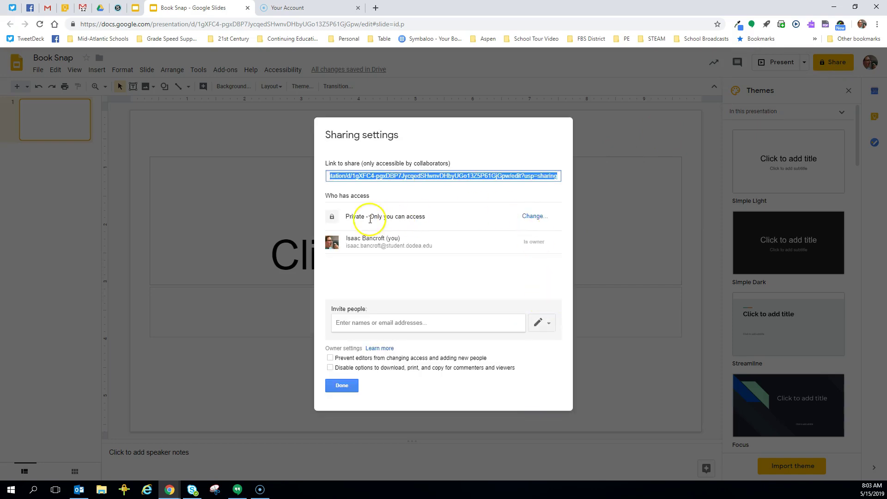
click(537, 217)
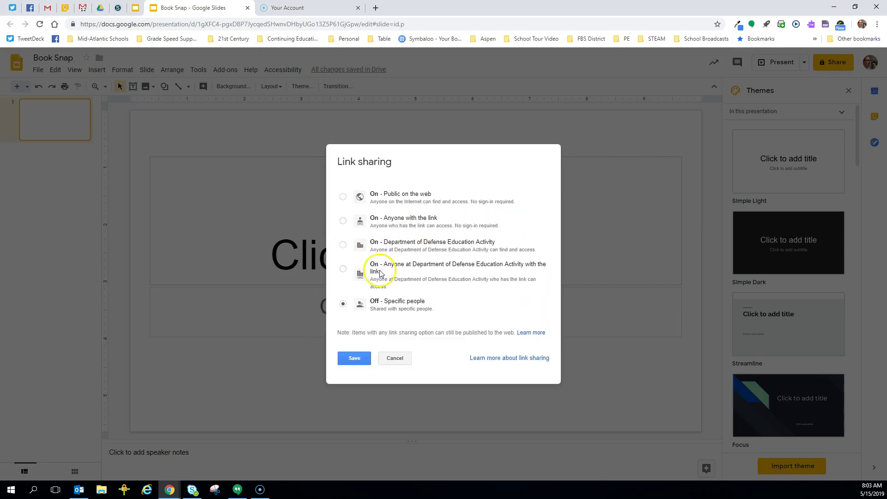
click(346, 220)
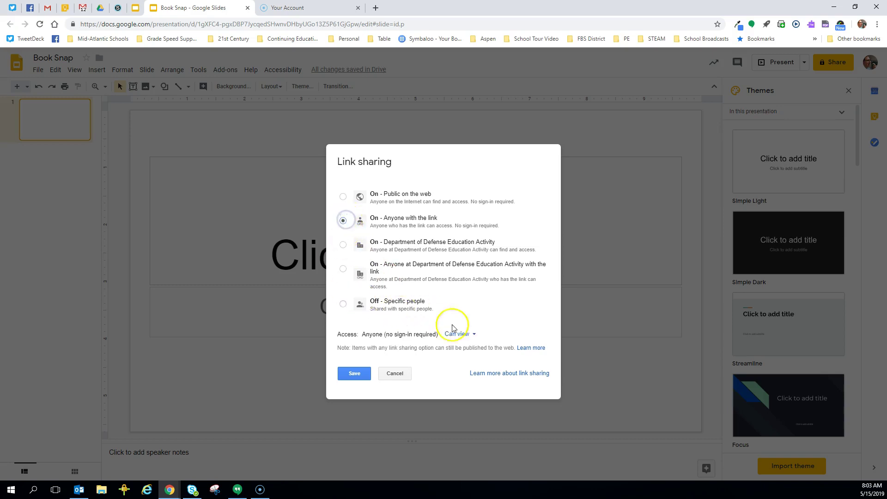
click(460, 333)
click(467, 349)
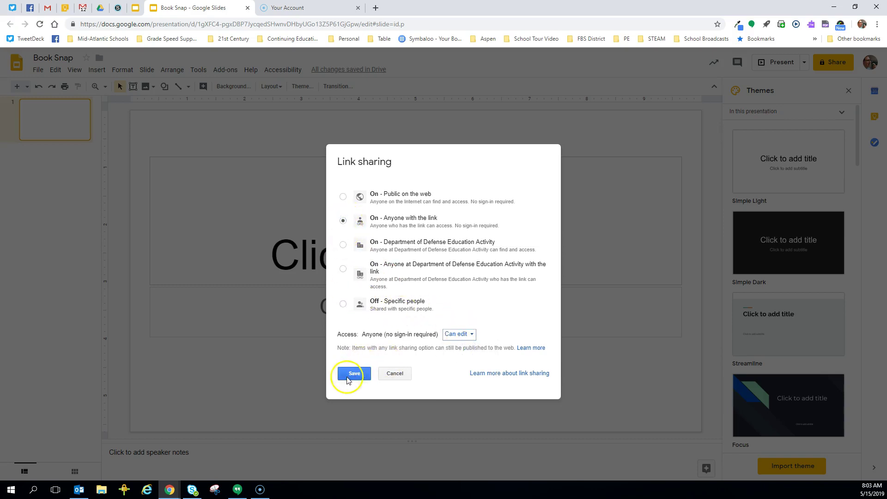
click(355, 377)
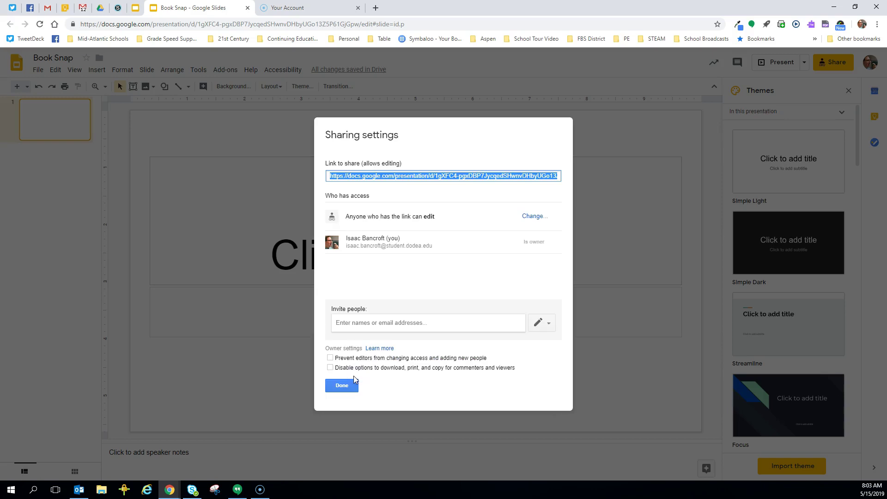
click(343, 386)
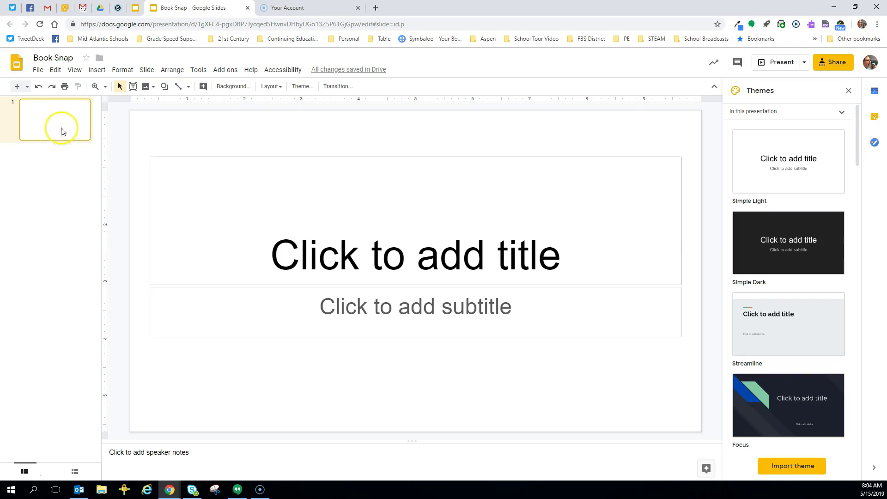
Step: Apply the Blank layout to slide 1
right_click(33, 103)
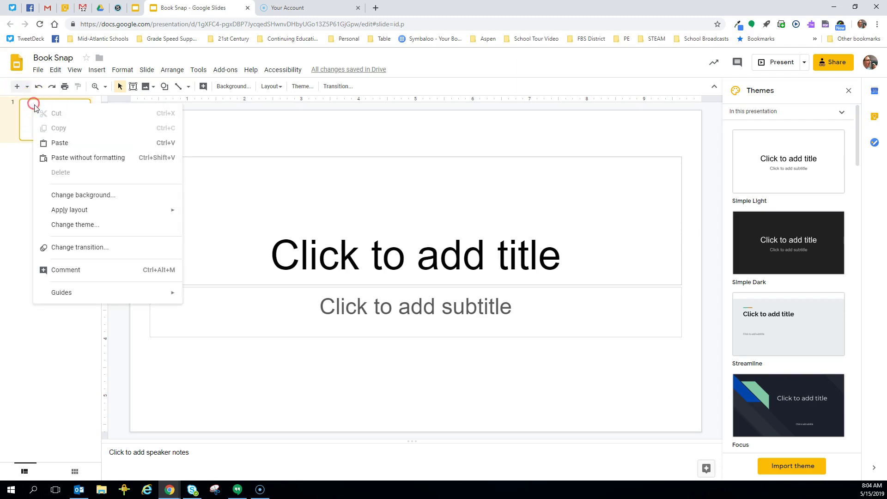
mouse_move(115, 210)
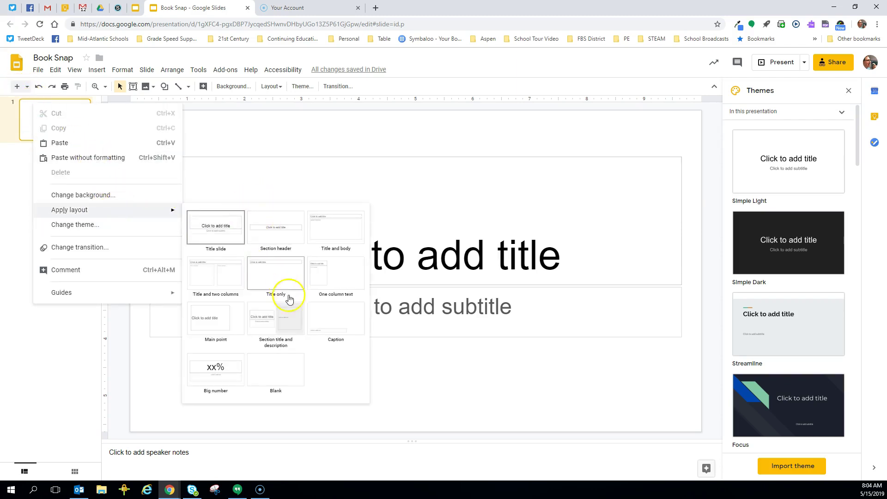
click(290, 370)
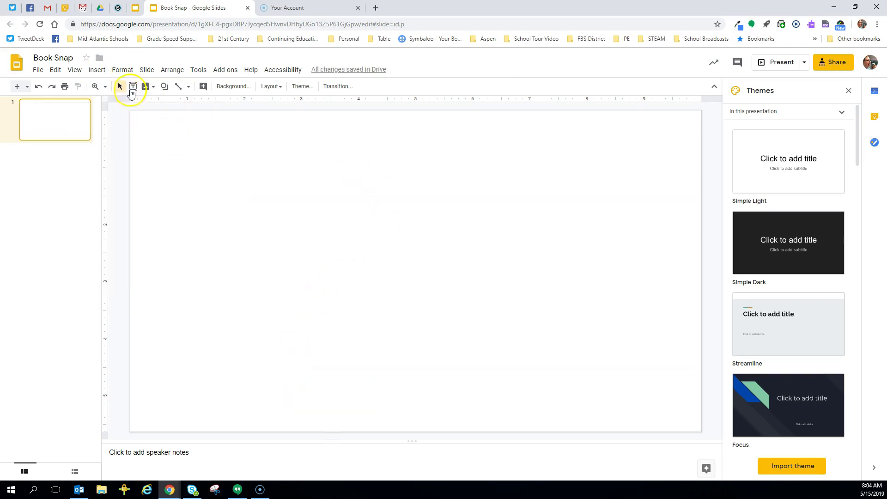
Step: Open the Image dropdown to add a picture from the camera
click(97, 70)
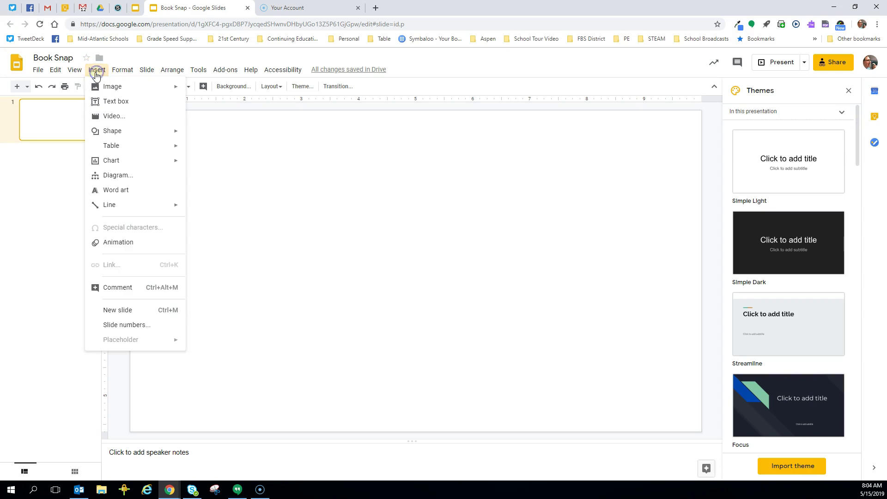
mouse_move(105, 89)
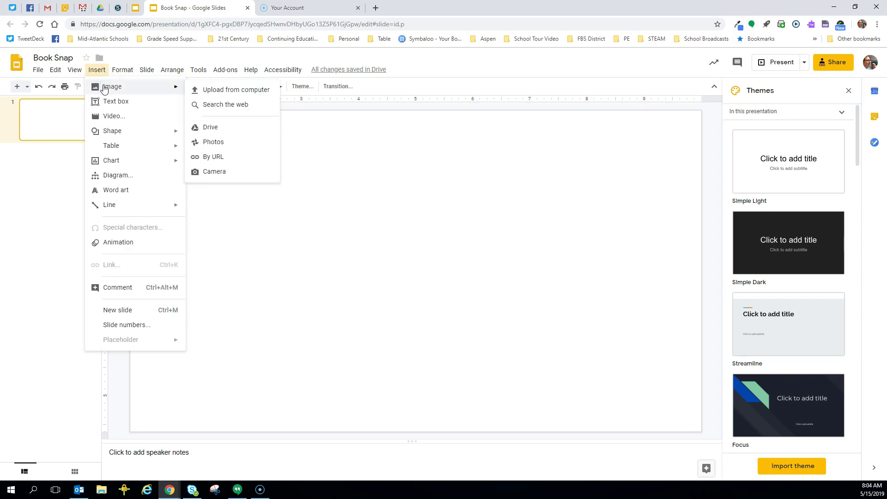
click(43, 236)
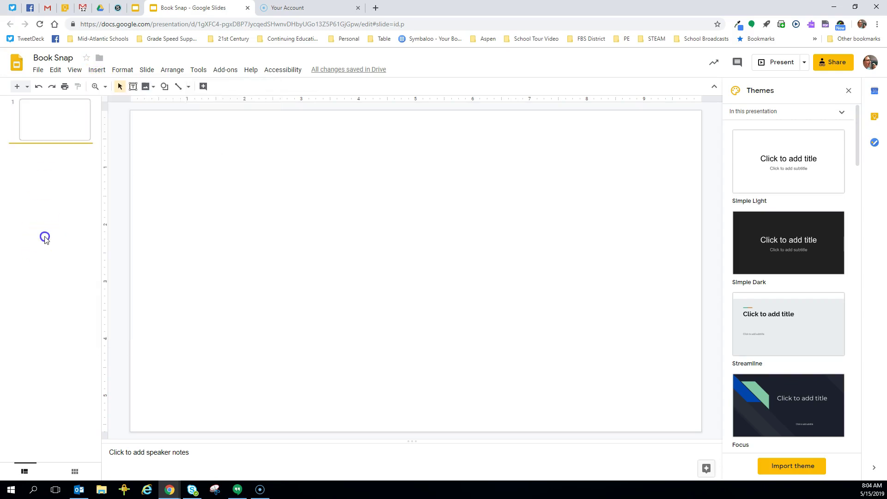
click(148, 88)
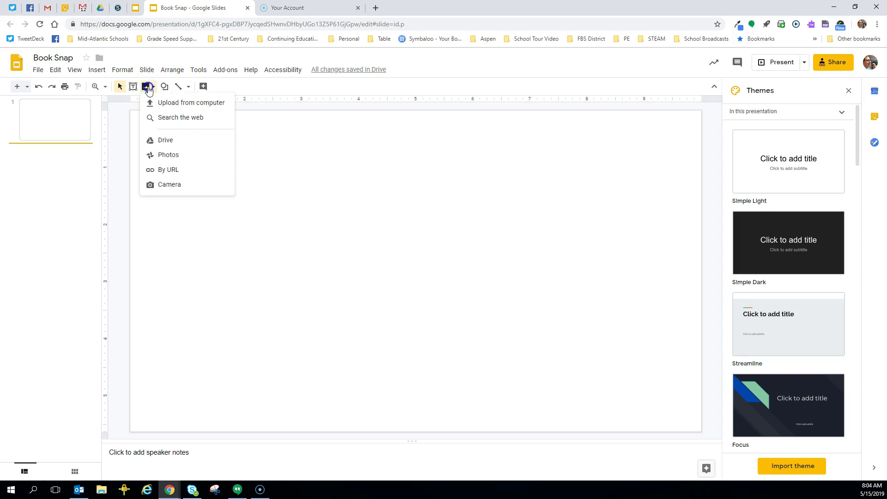
Step: Take a webcam snapshot of the book page and insert it onto the slide
click(171, 183)
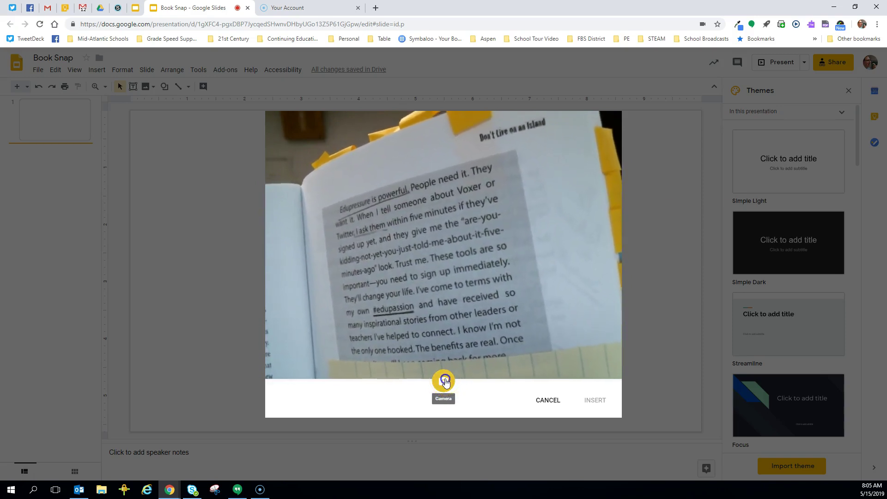
click(445, 382)
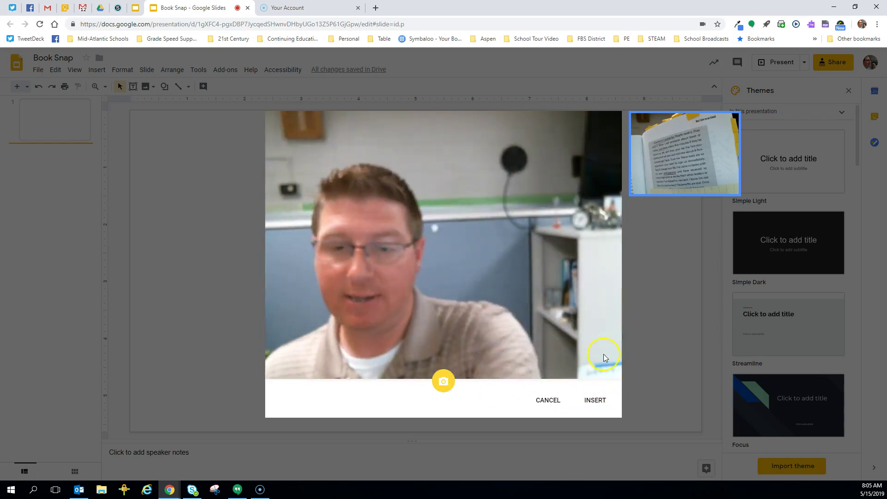
click(594, 400)
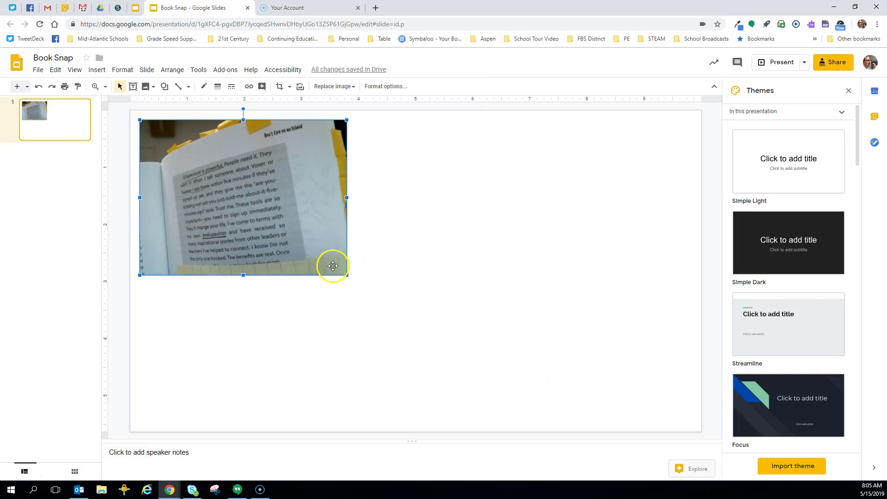
Step: Enlarge and reposition the trial photo, then delete it
drag(346, 275, 530, 422)
drag(399, 323, 446, 306)
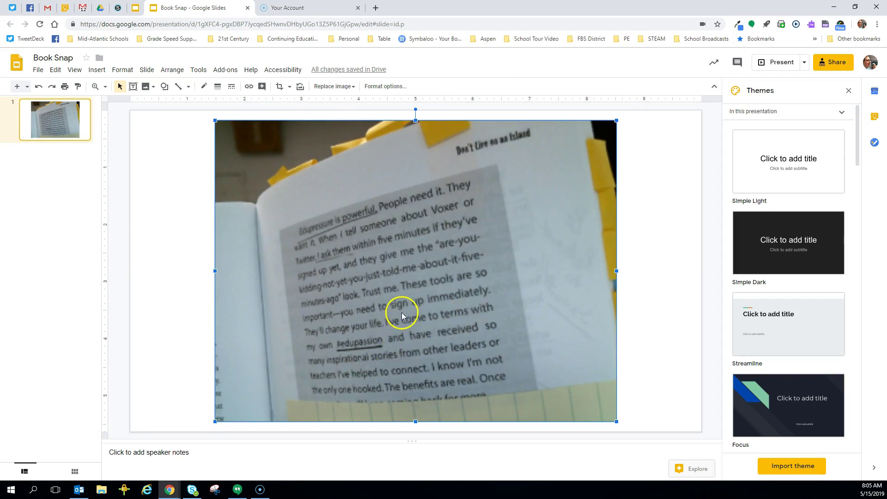
key(Delete)
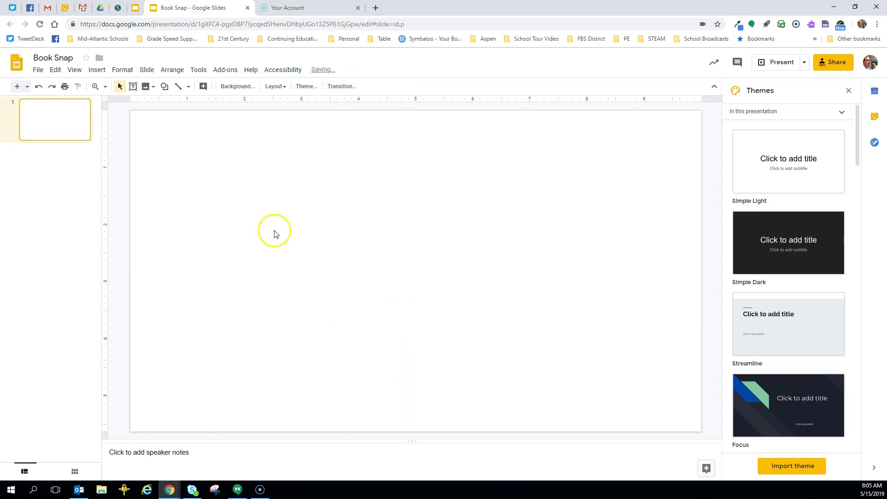
Step: Insert a new webcam snapshot of the book page, then enlarge and centre it
click(147, 86)
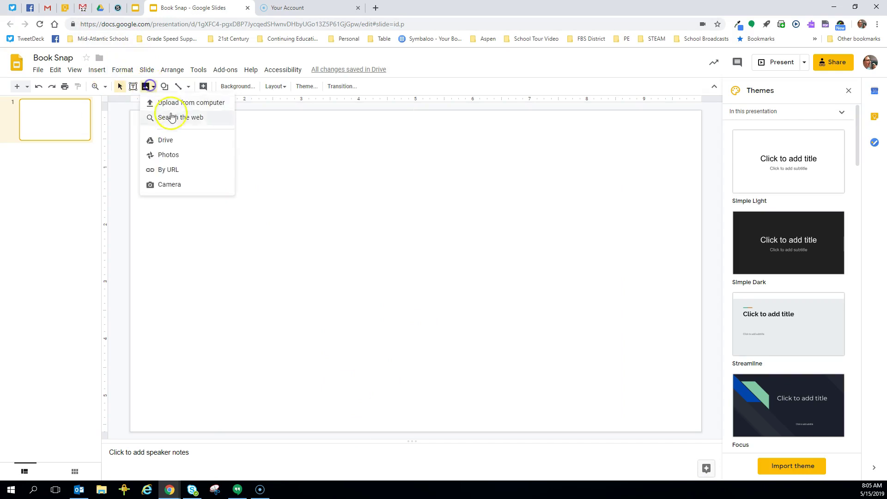
click(186, 187)
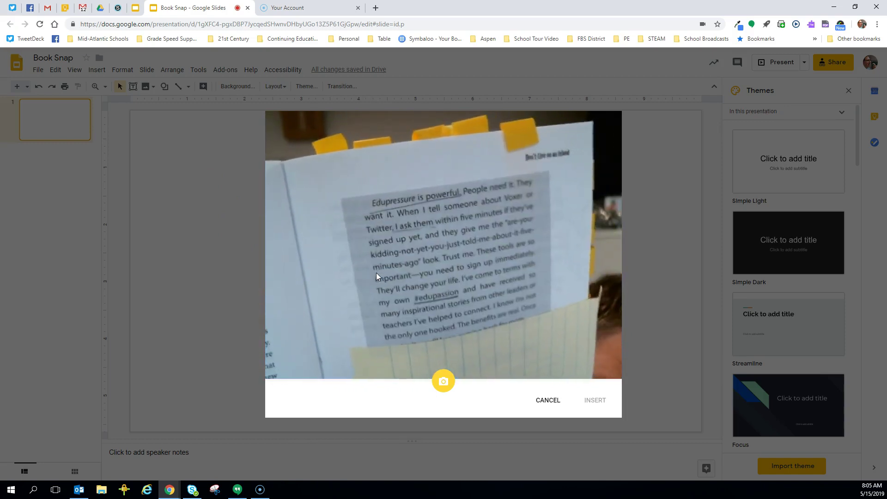
click(376, 270)
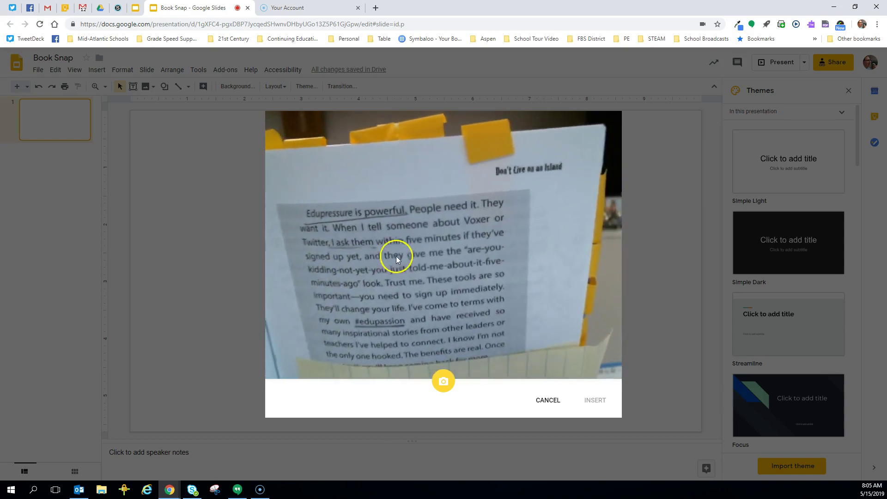
click(444, 382)
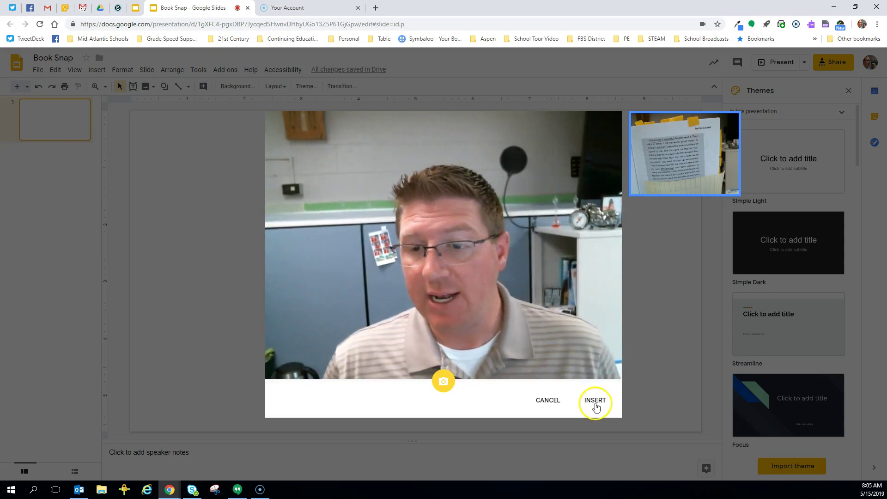
click(596, 401)
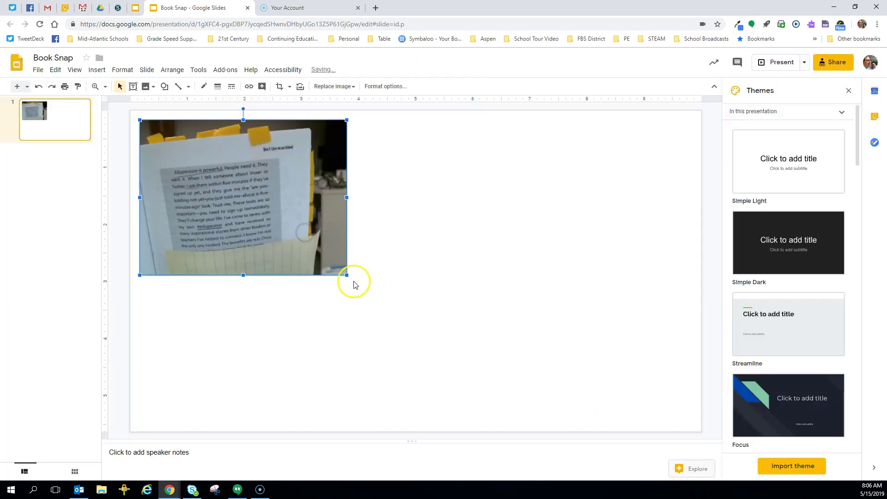
drag(346, 274, 538, 411)
drag(290, 280, 367, 285)
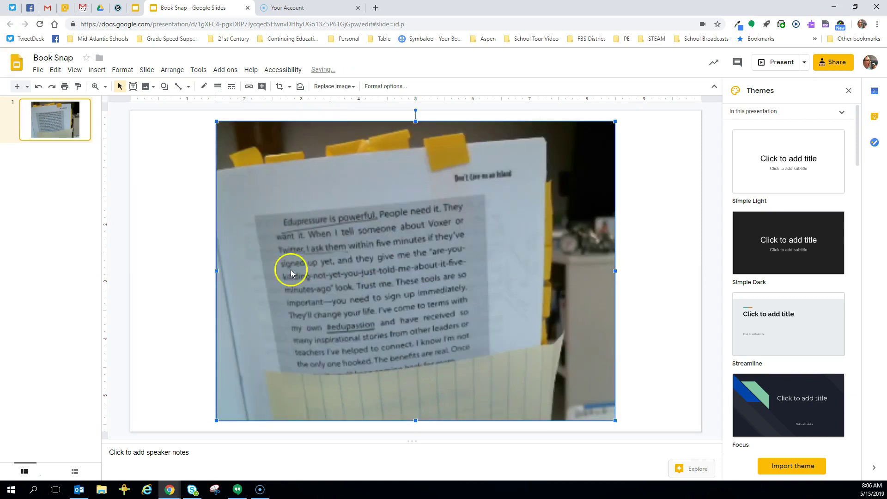
Step: Draw a rounded rectangle over the photo's top text lines, shorten it and tilt it slightly
click(194, 192)
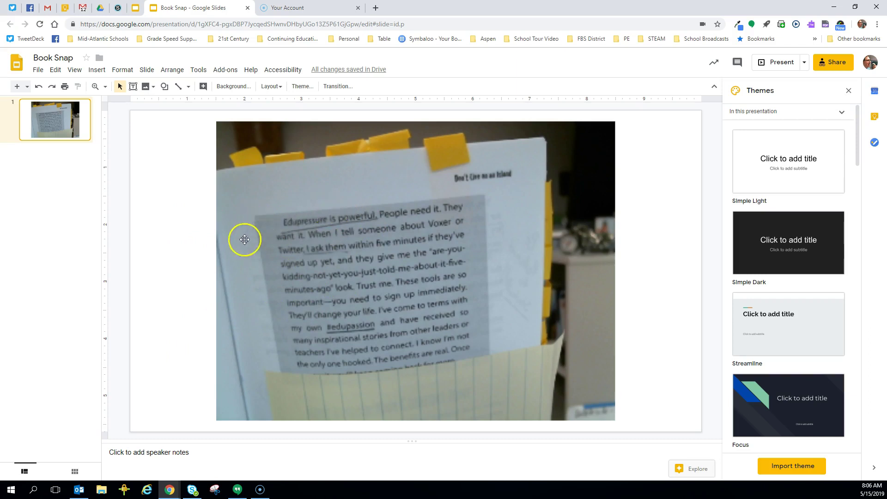
click(165, 86)
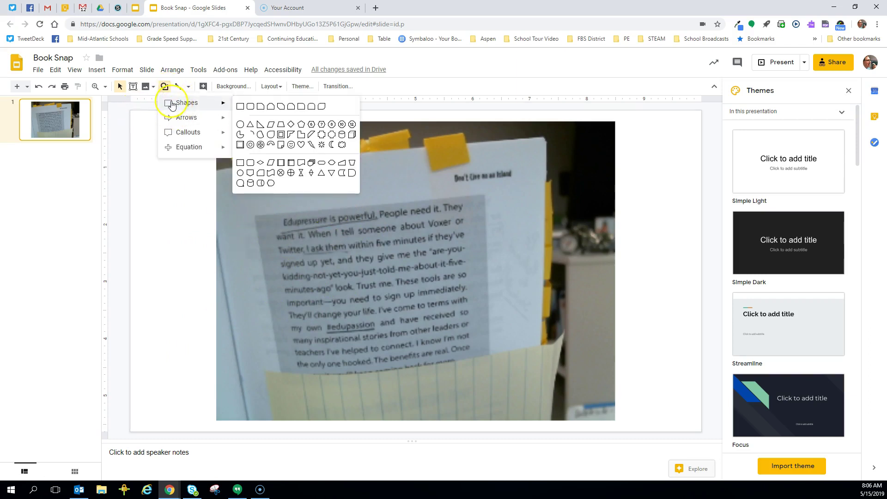
mouse_move(178, 107)
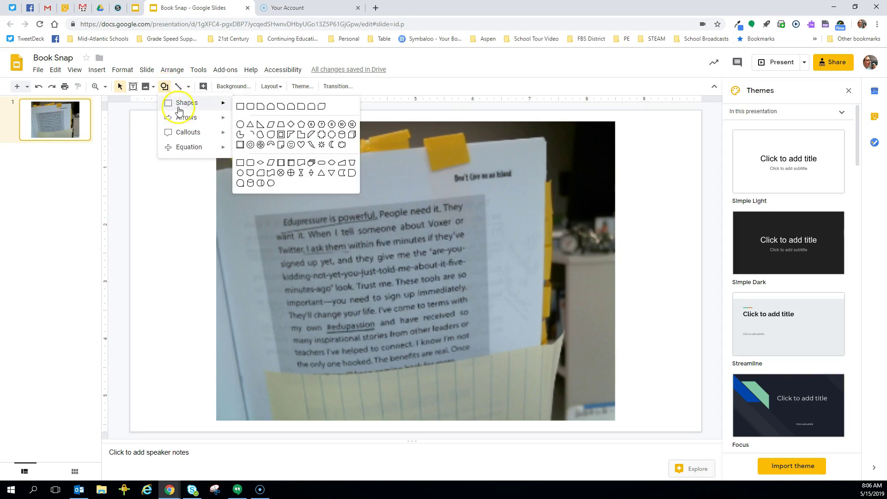
click(251, 107)
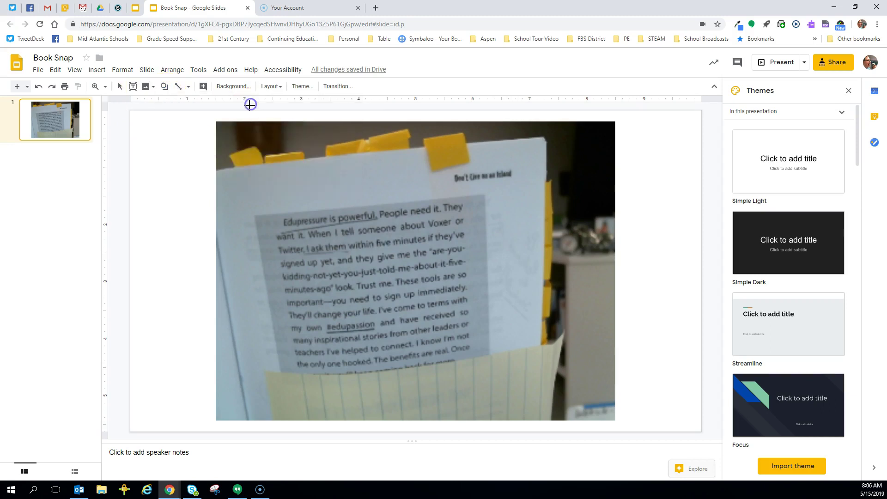
drag(260, 212, 467, 224)
drag(470, 272, 472, 248)
drag(363, 202, 361, 208)
click(319, 224)
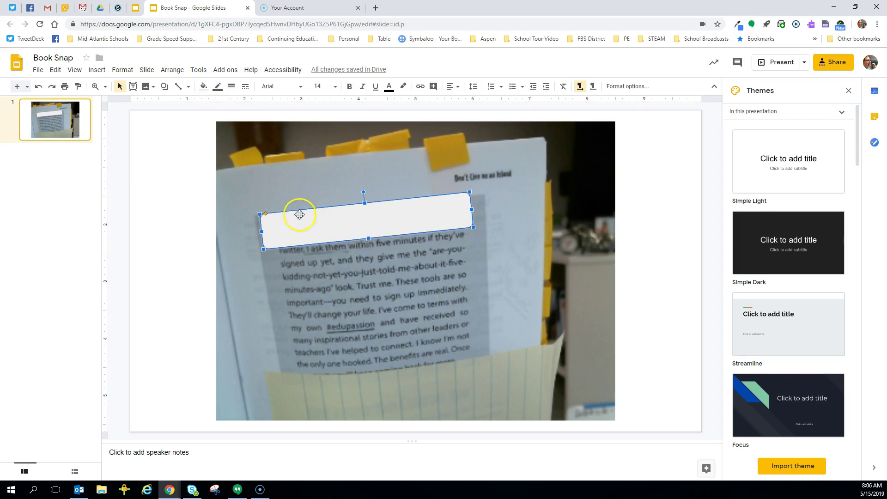
Step: Give the rectangle a transparent fill and an 8px red border
click(202, 87)
click(235, 122)
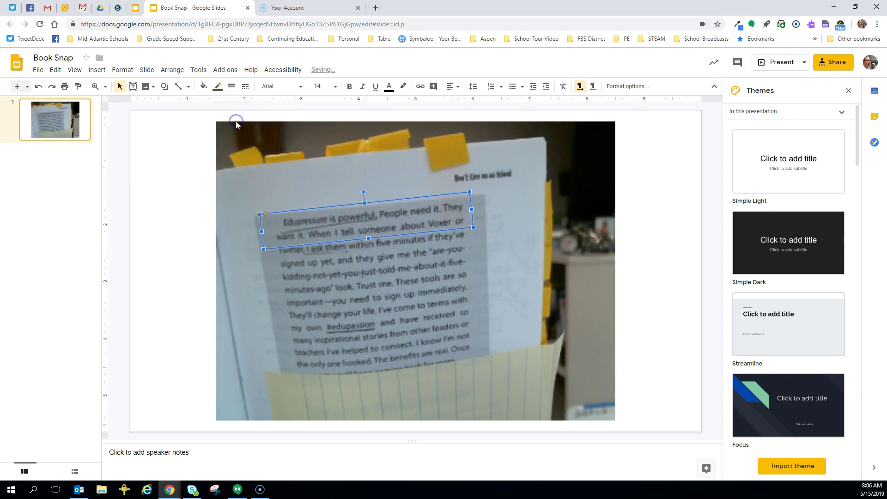
click(218, 87)
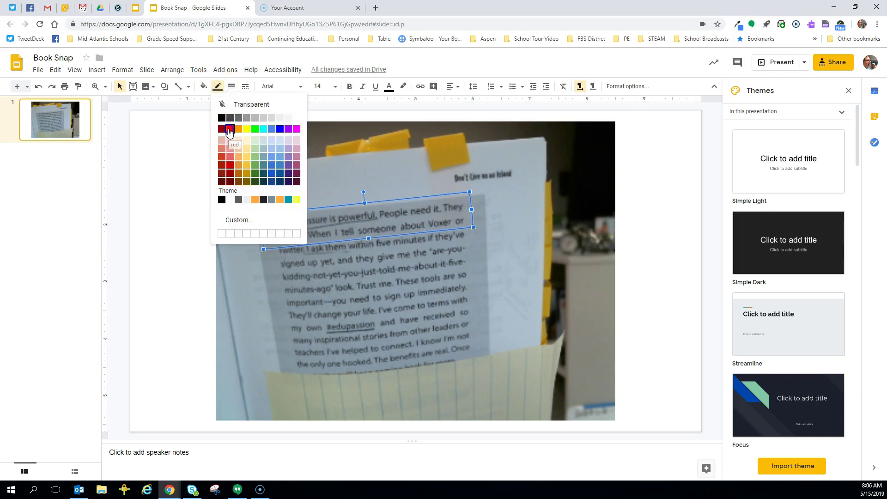
click(230, 129)
click(231, 88)
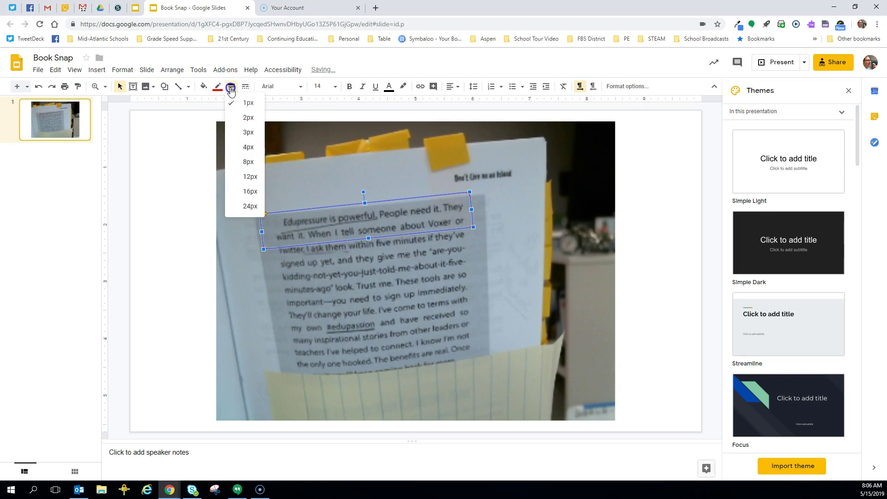
click(249, 162)
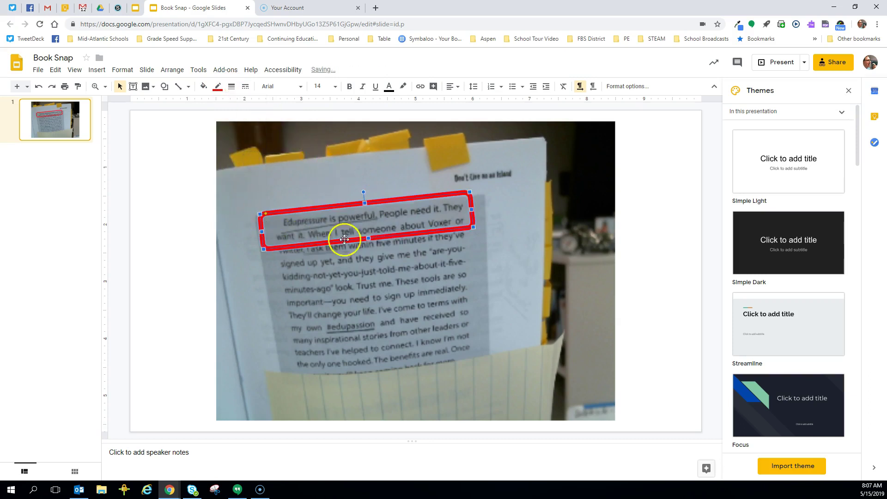
click(486, 240)
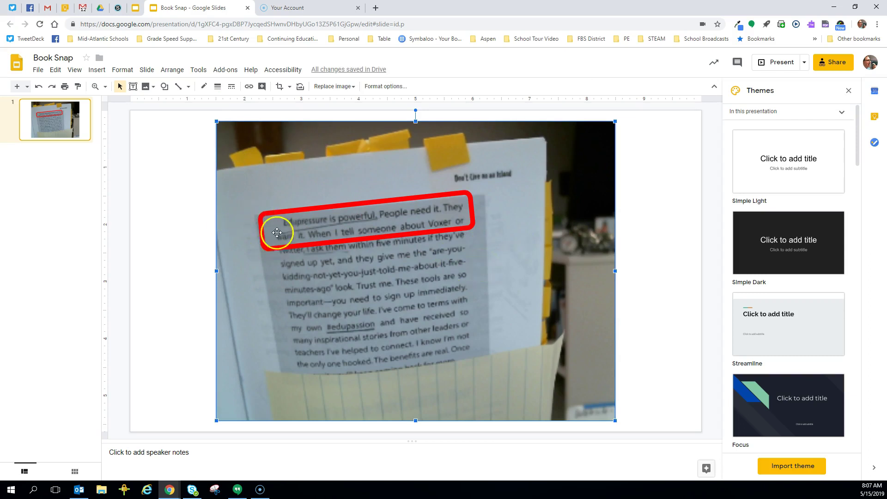
Step: Draw a rounded rectangle over the lower part of the photo
click(164, 87)
click(179, 104)
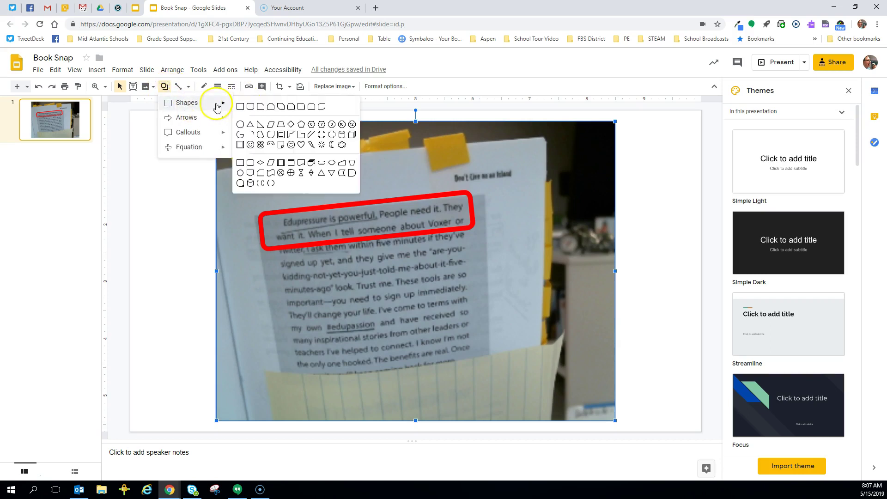
click(249, 108)
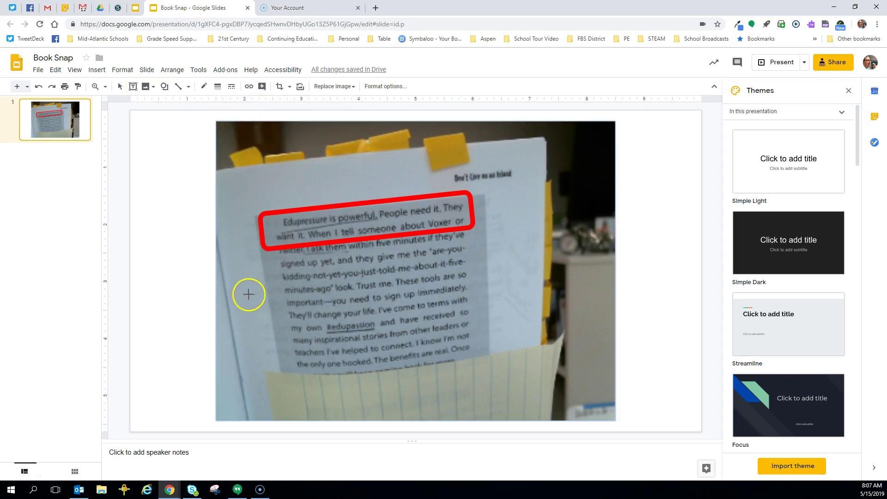
drag(250, 321, 459, 395)
Step: Paste the '#Edupressure on!' comment text into the box and centre-align it
click(369, 369)
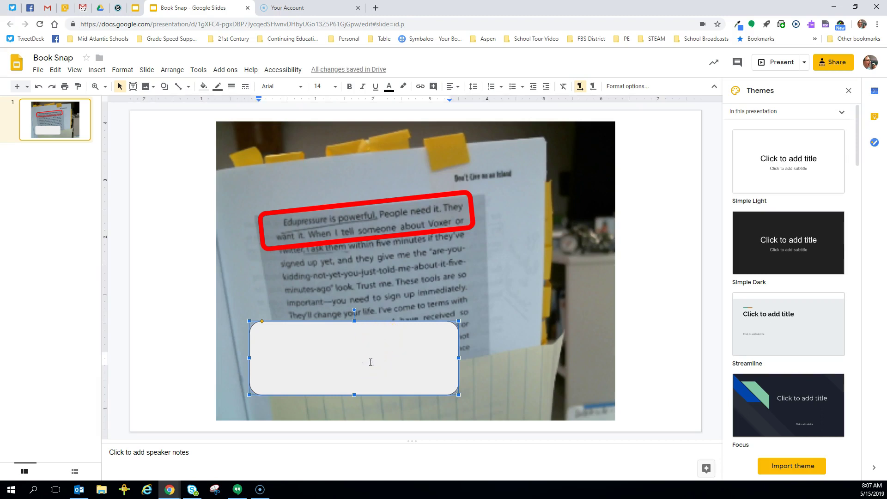
text(Edupressure will push educators to stay relevant in current practices. #Edupressure on!)
click(261, 344)
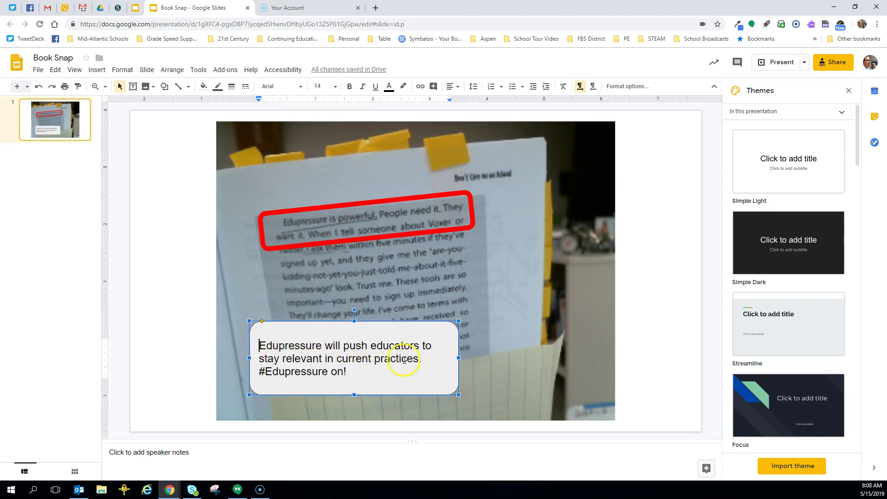
click(449, 86)
click(465, 101)
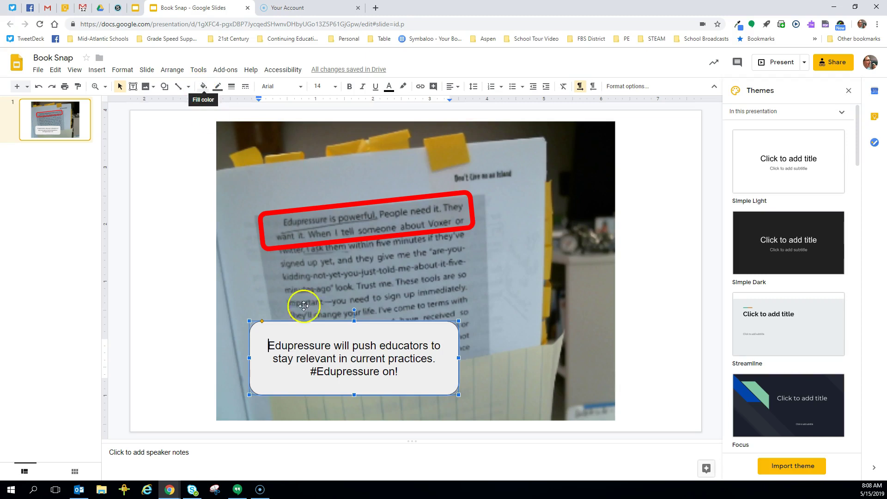
Step: Fill the comment box orange and make its text bold and white
click(203, 86)
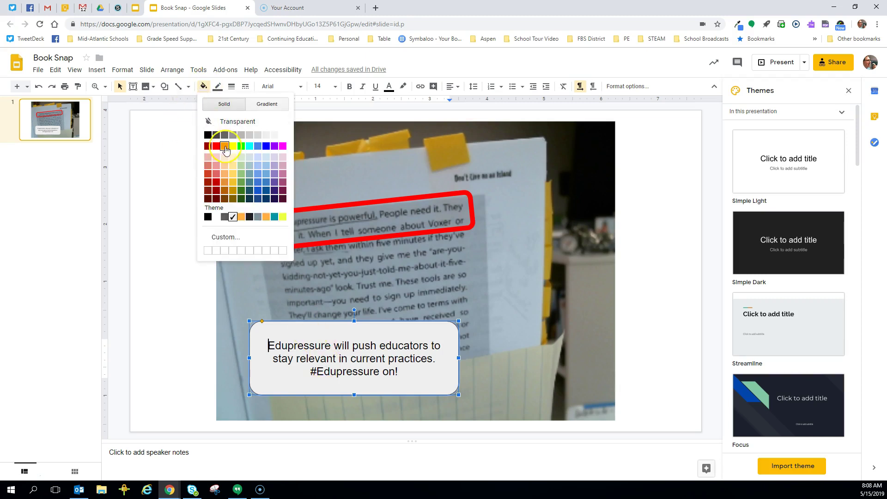
click(225, 147)
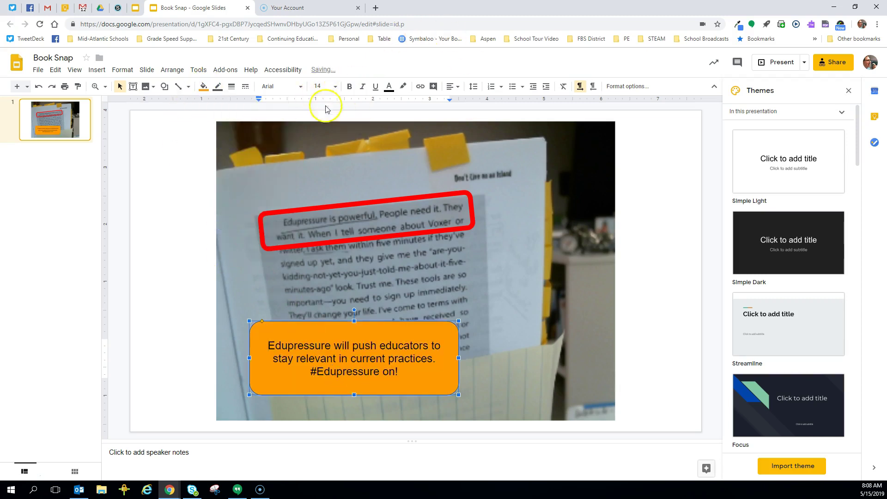
click(389, 87)
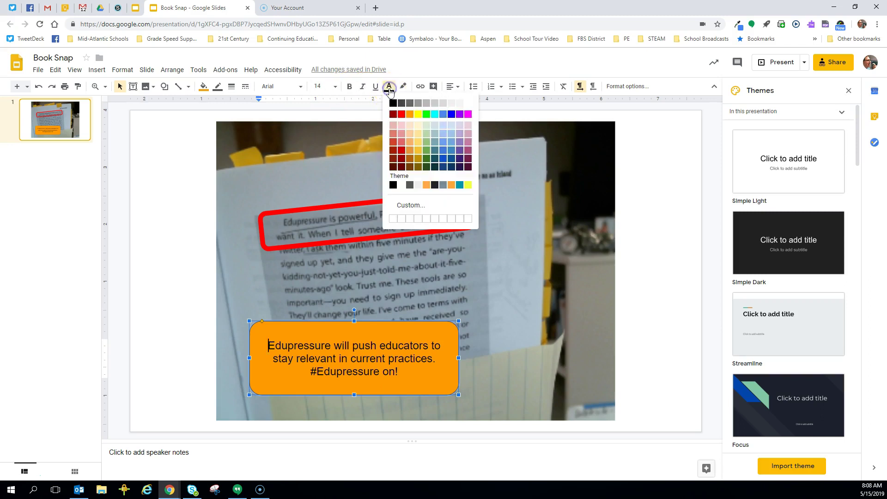
click(464, 103)
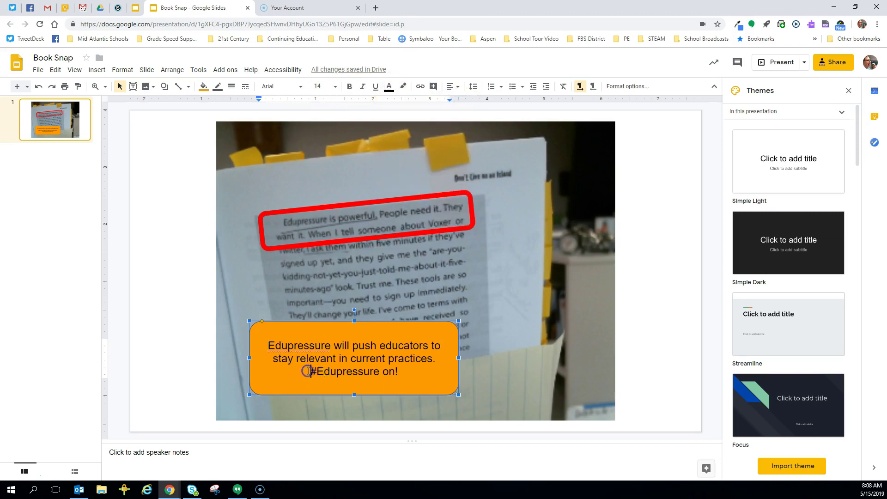
click(389, 87)
click(466, 103)
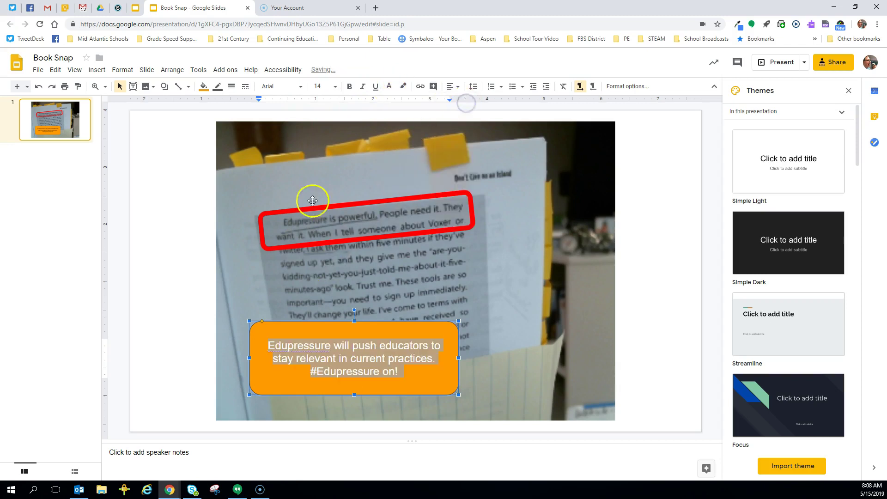
click(346, 94)
Step: Reselect the orange box and move it slightly lower and to the left
click(380, 372)
click(498, 359)
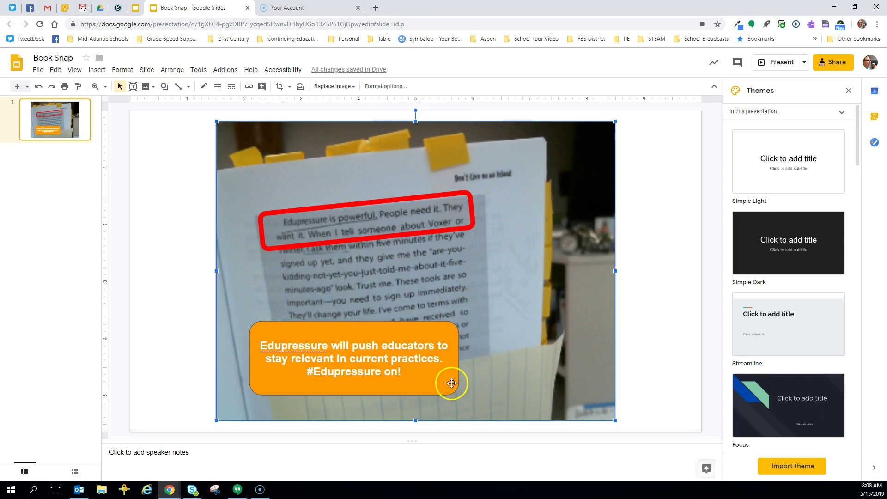
click(397, 383)
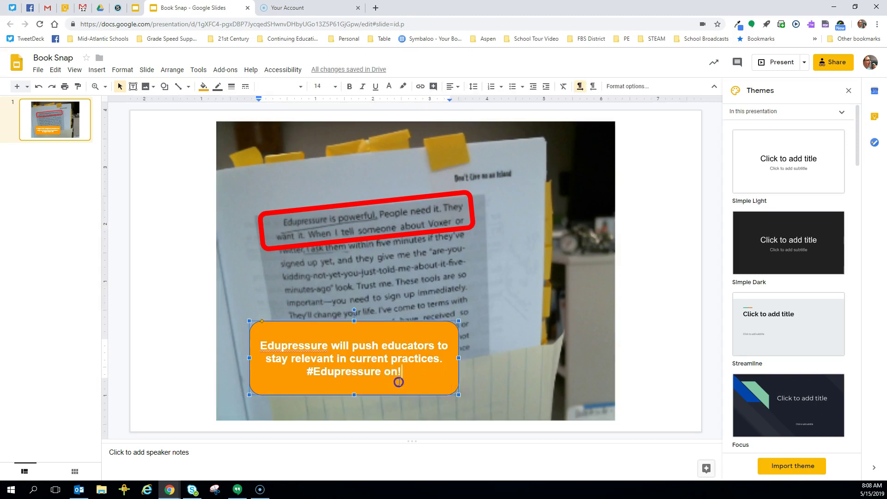
click(401, 334)
drag(390, 346, 372, 341)
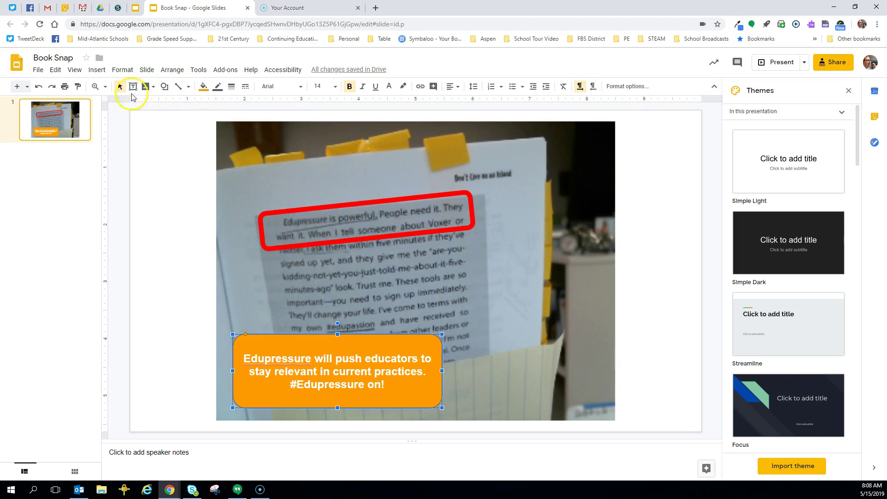
Step: Insert the sunglasses emoji from a web search for 'emoji' and shrink it to a small size
click(146, 87)
click(165, 119)
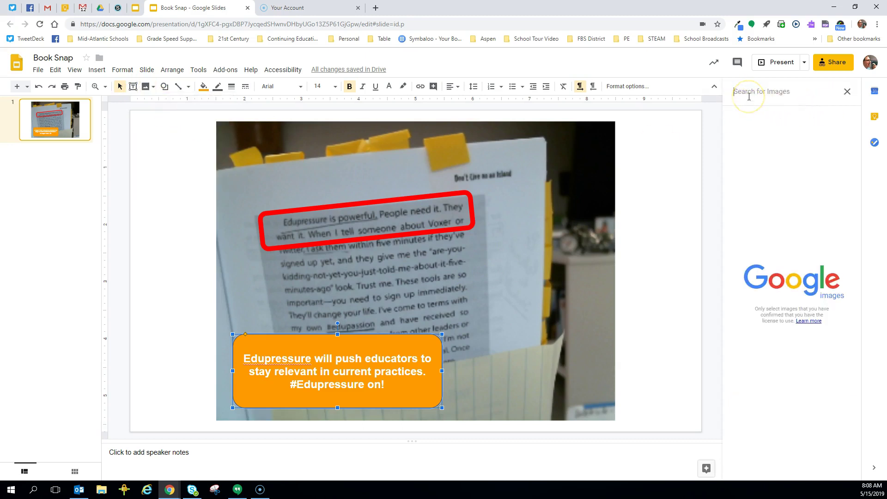
text(emoji)
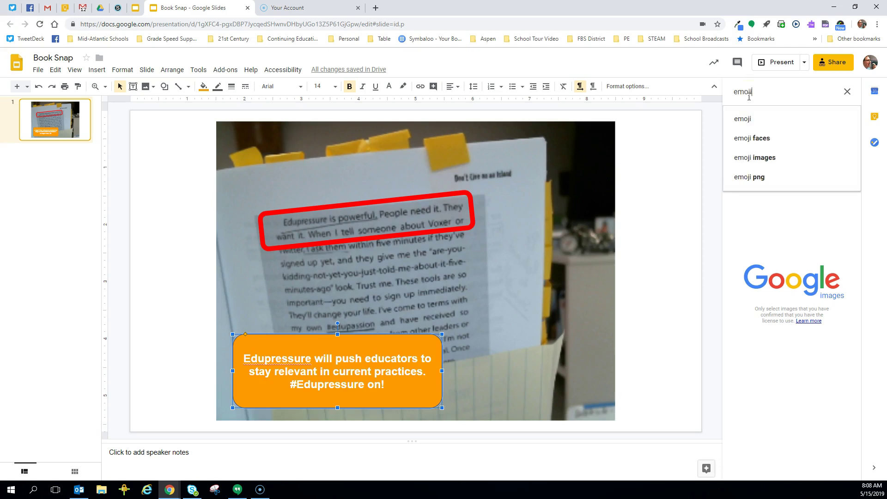
click(767, 139)
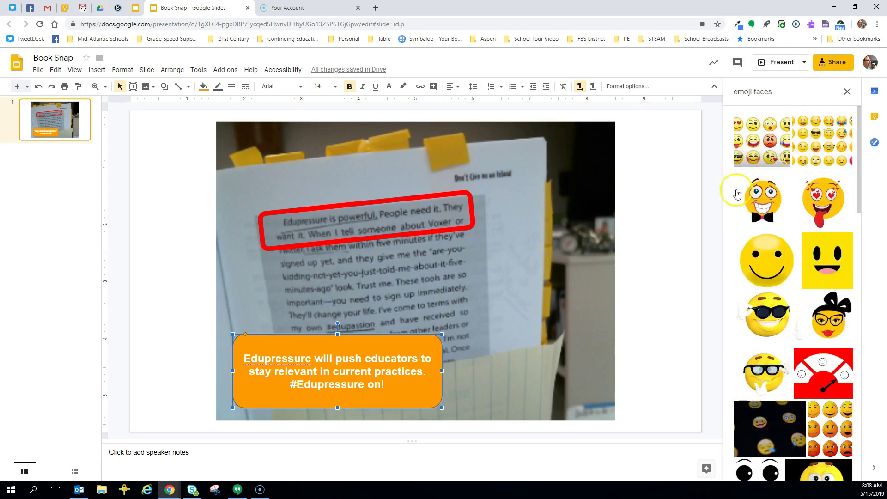
click(768, 317)
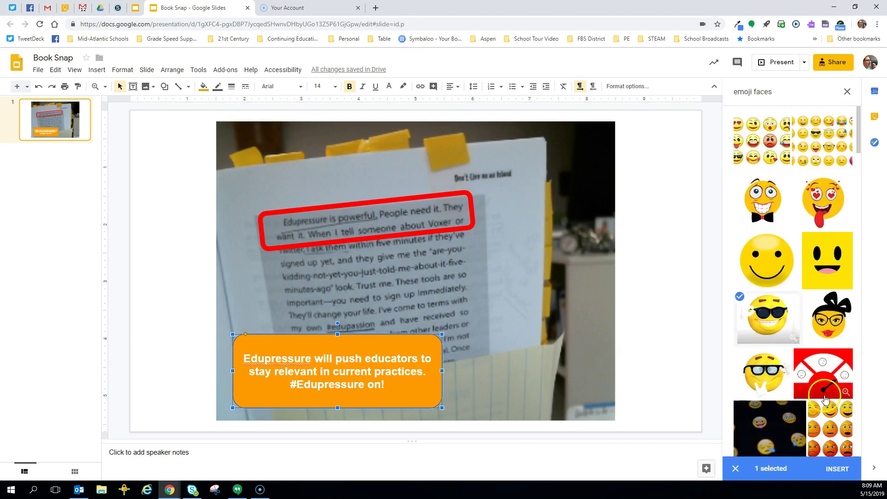
click(845, 470)
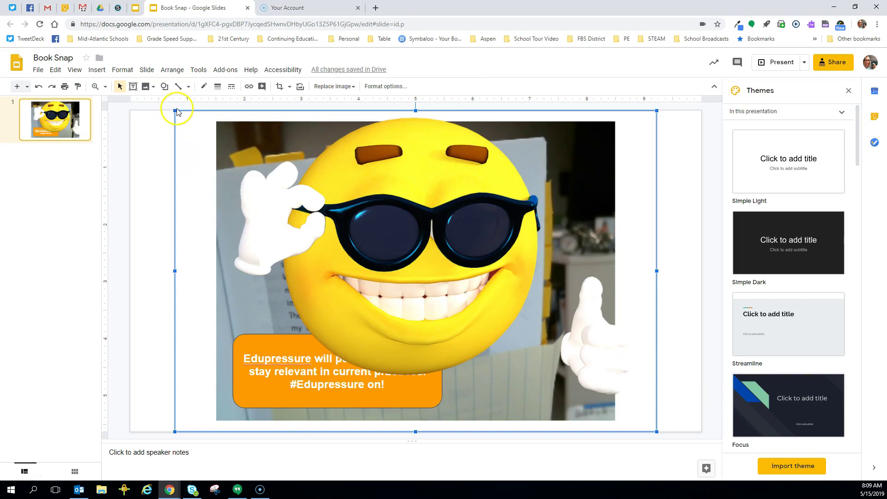
drag(175, 111, 497, 290)
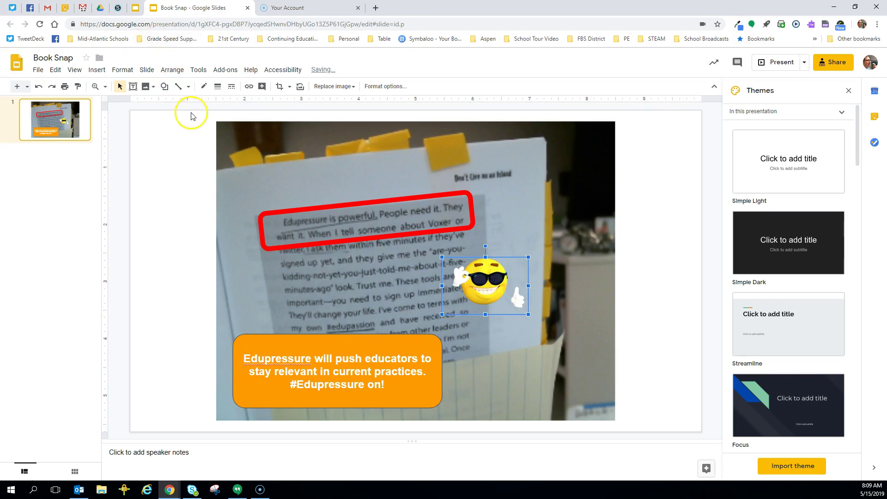
Step: Draw a thicker red arrow from the orange comment box up to the red-framed passage
click(188, 87)
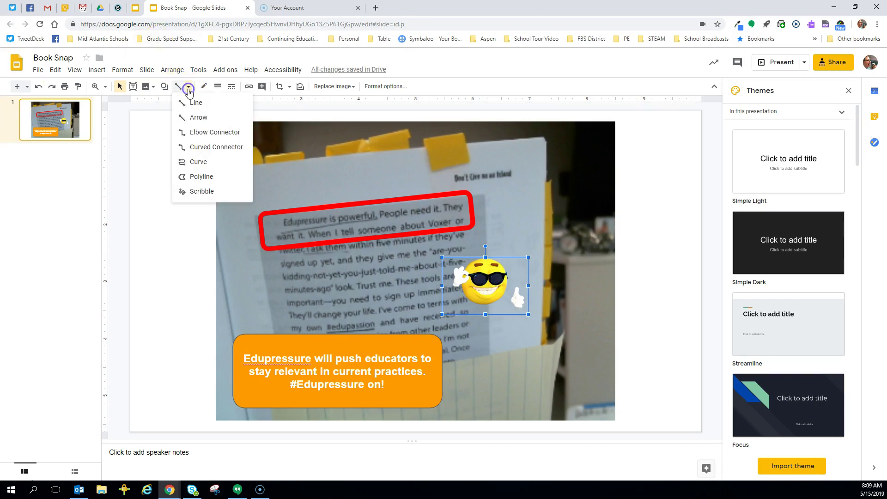
click(191, 118)
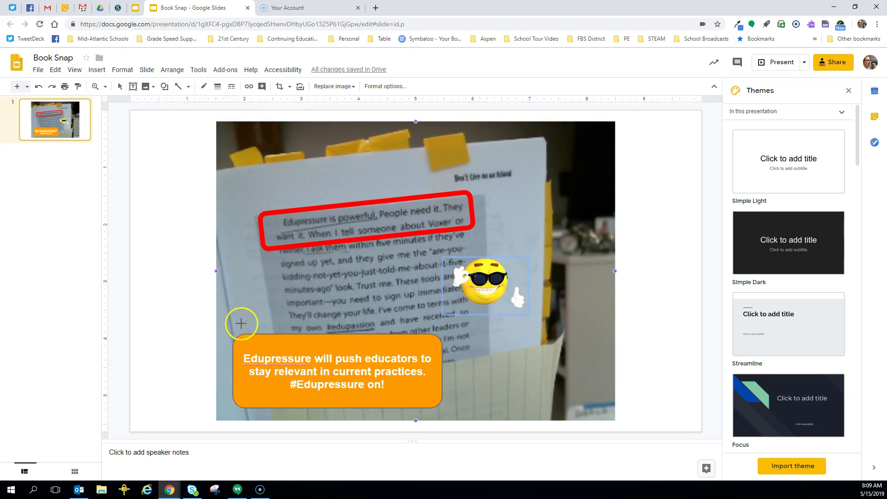
drag(237, 330, 283, 258)
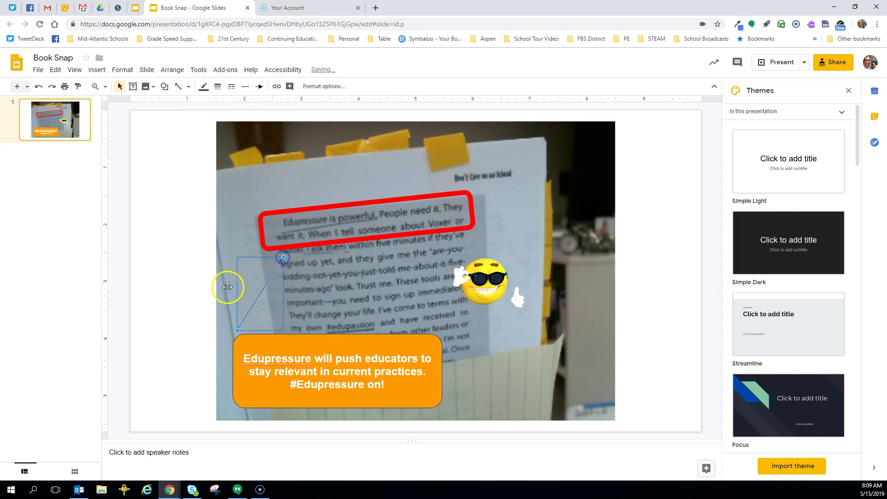
click(205, 86)
click(216, 129)
click(218, 87)
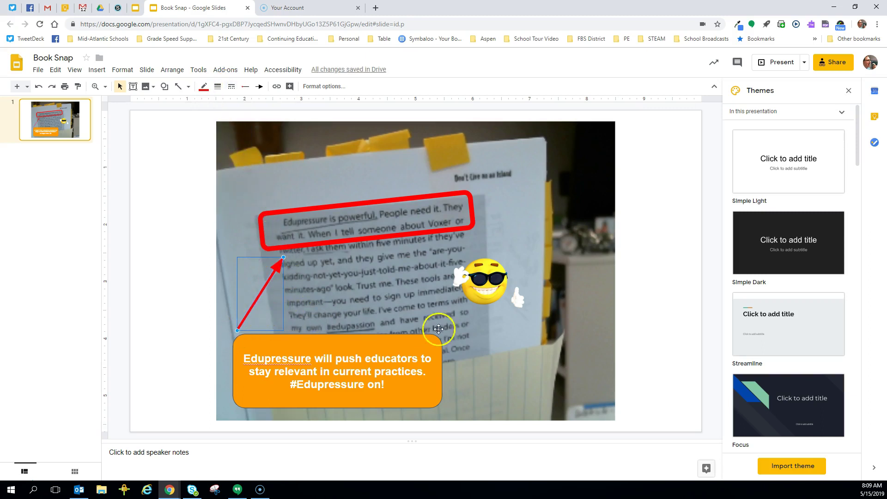
click(647, 331)
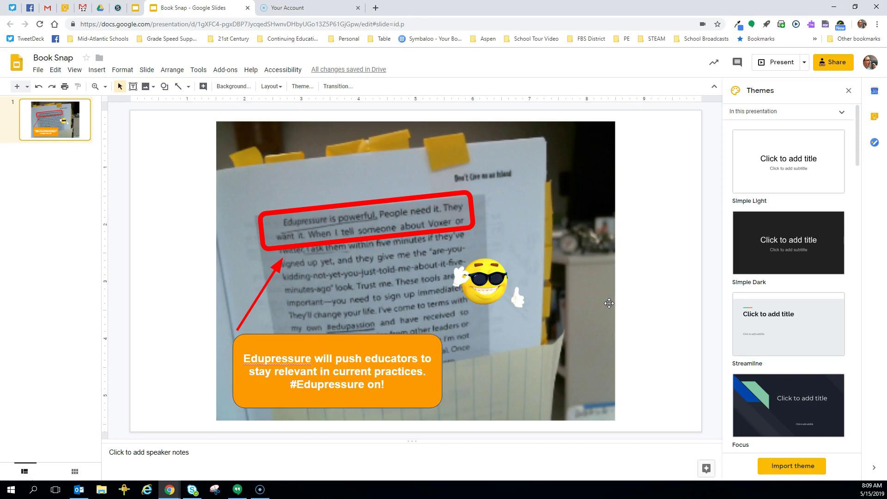
Step: Insert a new slide 2 after the first slide and give it a blank layout
click(61, 167)
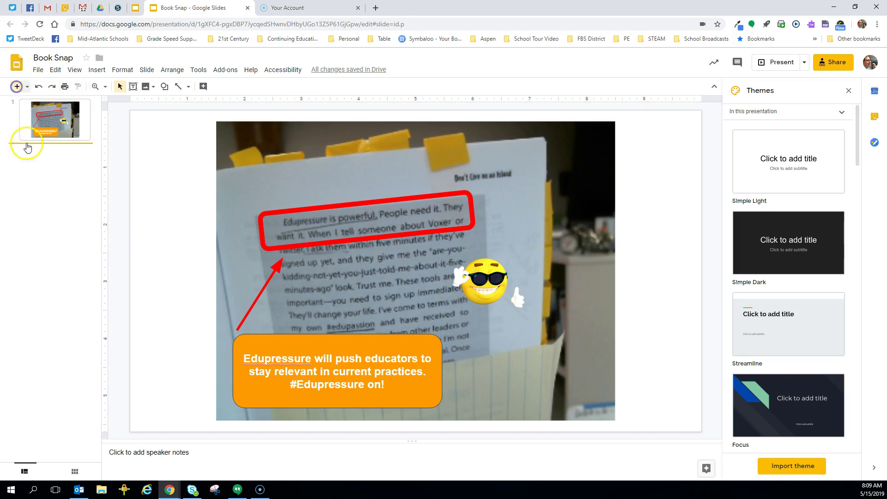
click(16, 86)
right_click(56, 163)
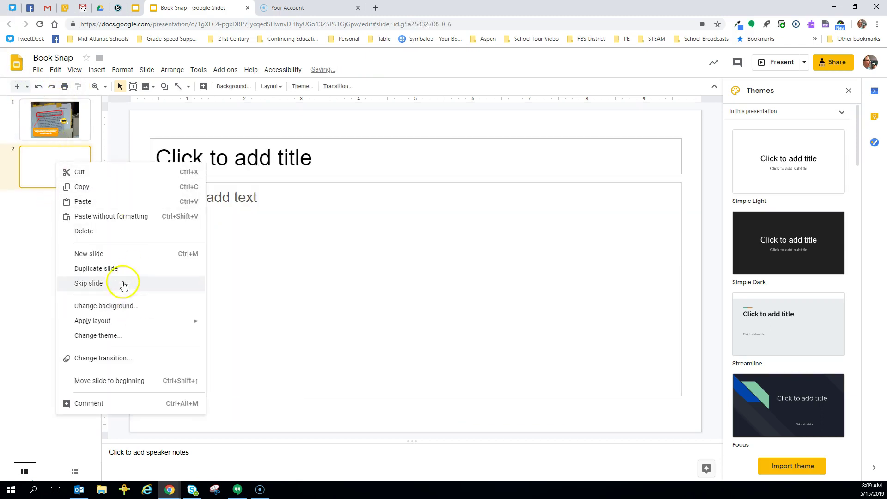
mouse_move(194, 322)
click(285, 298)
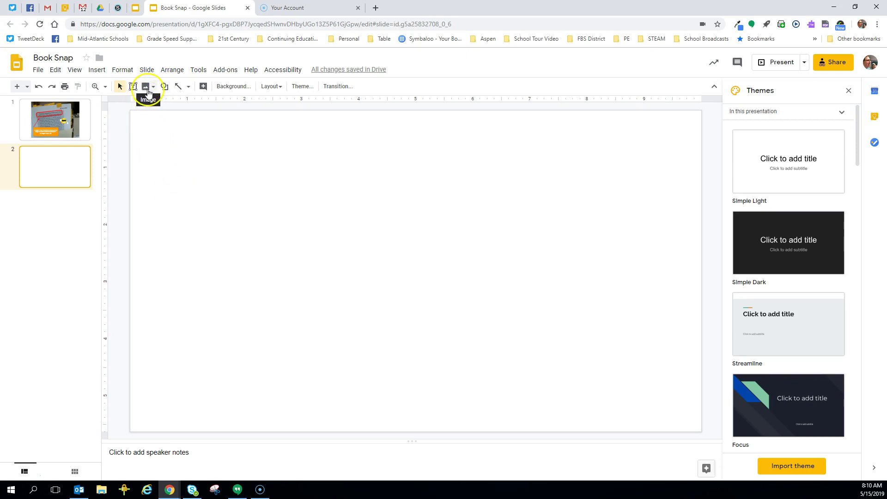
Step: Take a webcam snapshot holding up the book and insert it on slide 2
click(147, 87)
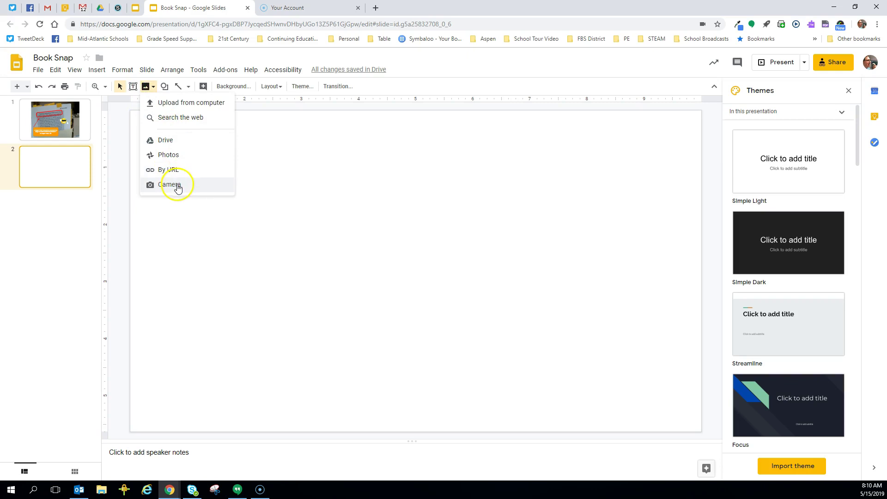
click(177, 185)
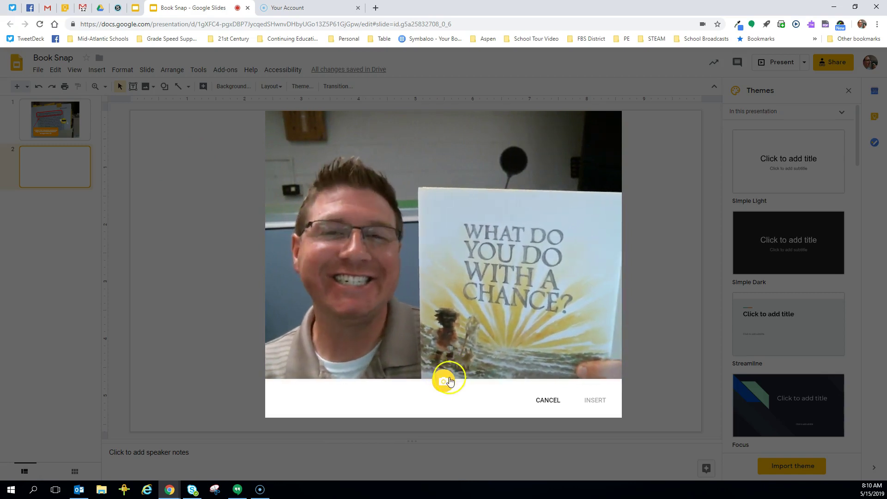
click(449, 380)
click(595, 400)
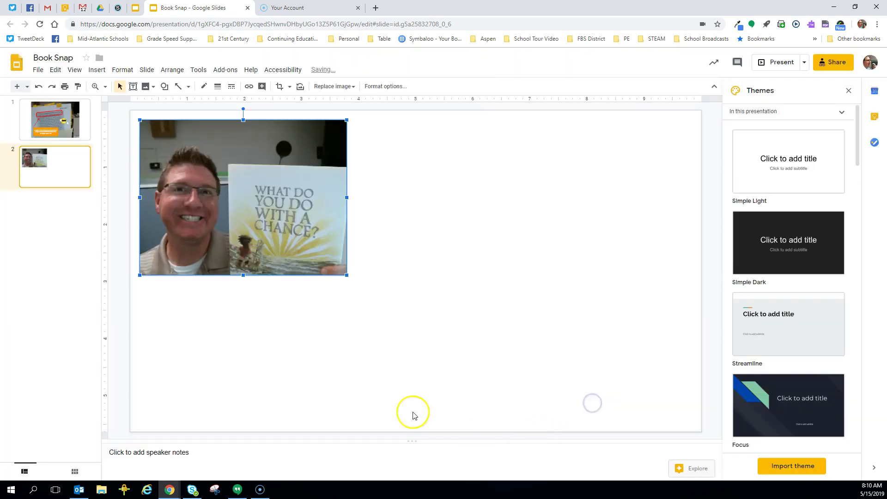
Step: Enlarge the photo proportionally and centre it on the slide
drag(347, 274, 544, 378)
drag(310, 276, 415, 300)
click(230, 254)
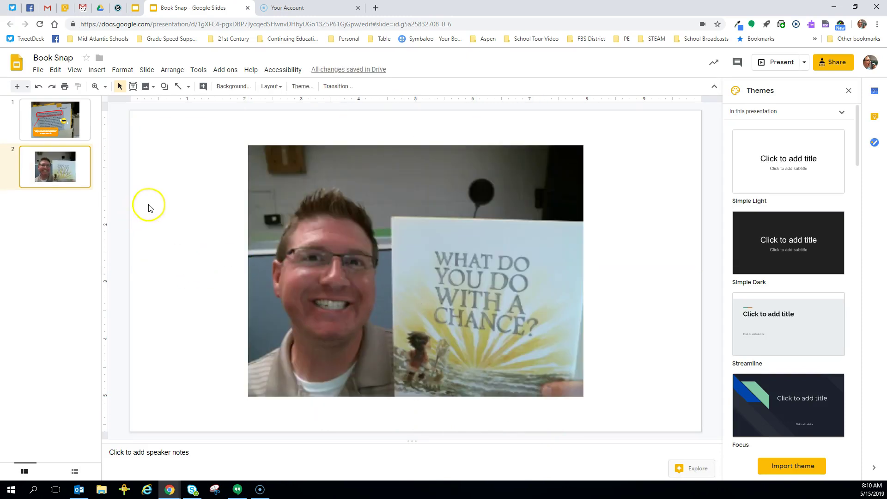
Step: Draw a rounded rectangle over the photo's top right and paste the caption EXCITED ABOUT READING! into it
click(178, 86)
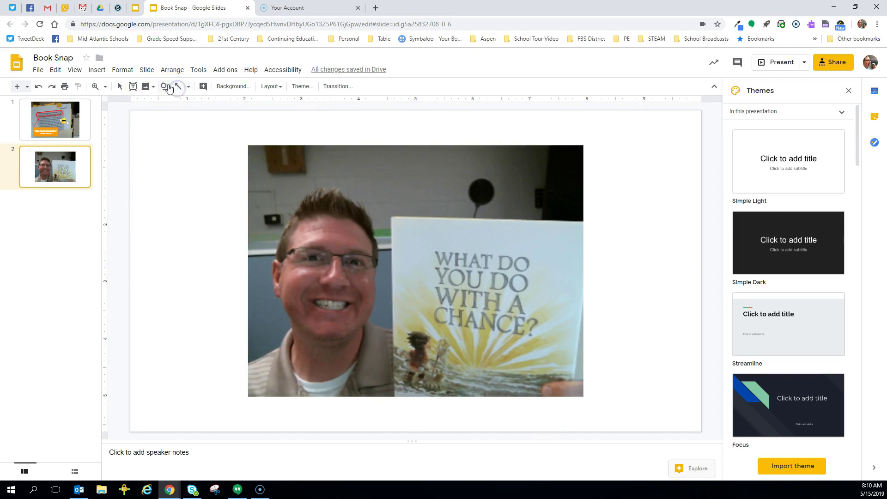
click(164, 86)
mouse_move(185, 101)
click(249, 123)
drag(393, 158, 568, 202)
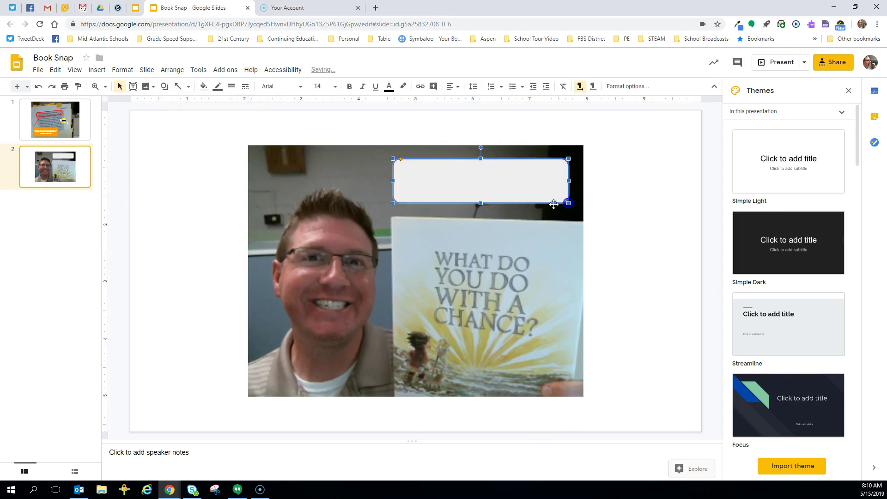
double_click(552, 198)
text(EXCITED ABOUT READING!)
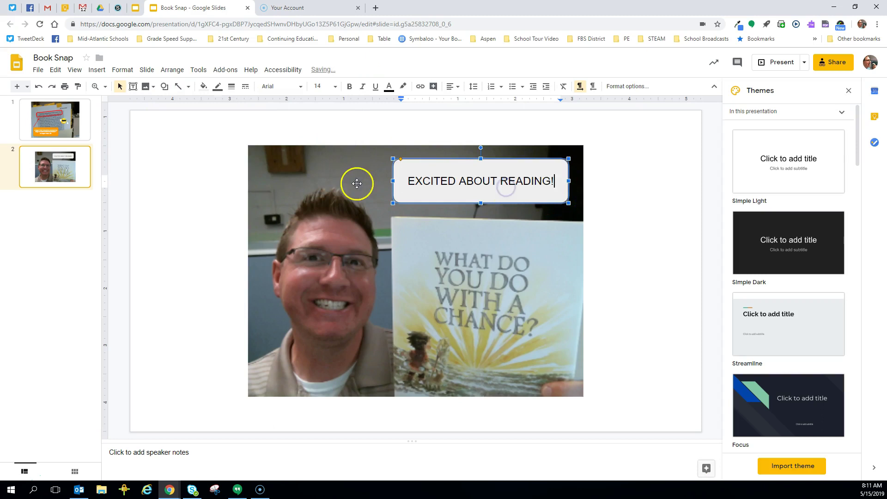
Step: Make the caption text bold at 18 pt
click(417, 175)
triple_click(417, 173)
click(349, 87)
click(336, 86)
click(324, 221)
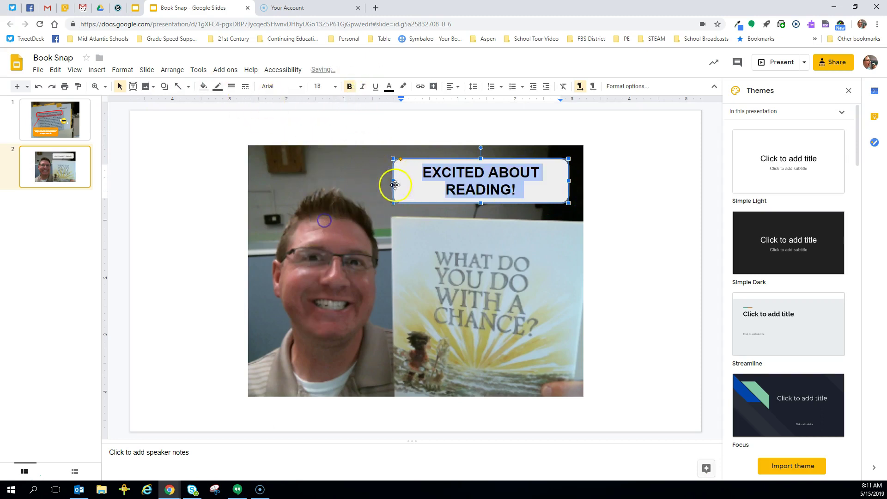
Step: Fill the caption box purple and make its text white
click(204, 86)
click(275, 147)
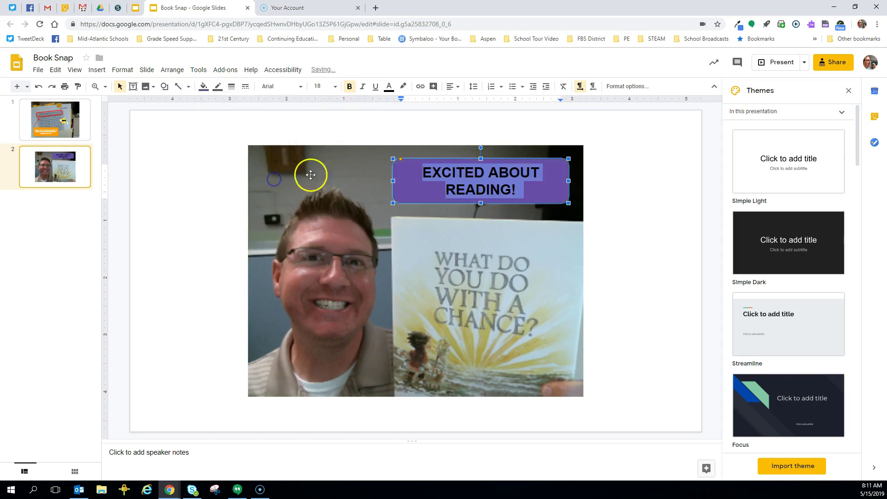
click(389, 87)
click(468, 103)
click(622, 187)
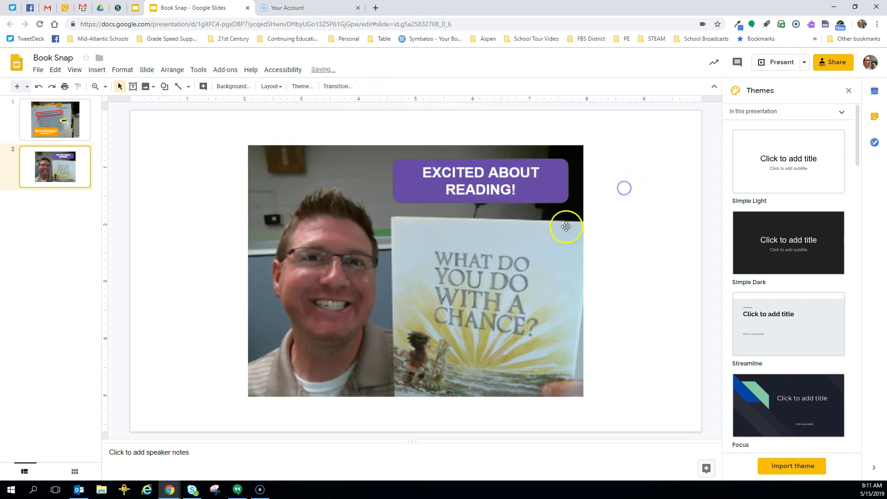
Step: Give the caption box a 3px yellow border
click(409, 180)
click(218, 87)
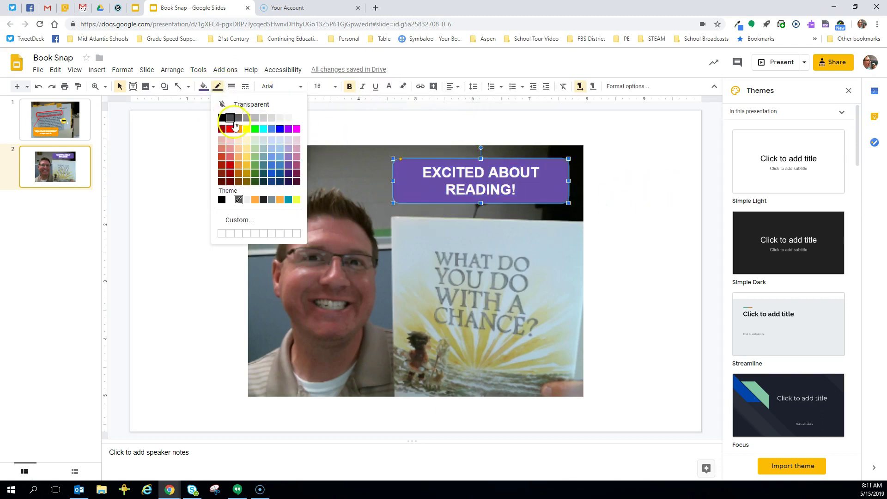
click(246, 129)
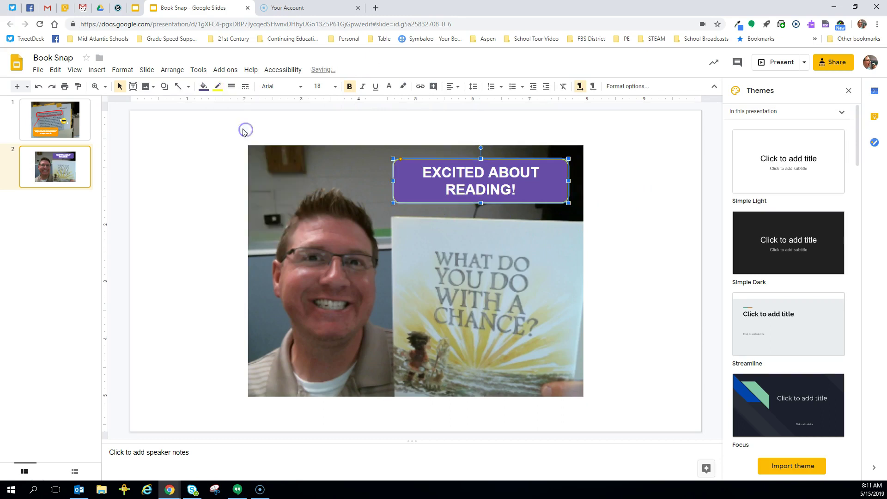
click(232, 86)
click(247, 119)
click(231, 87)
click(249, 132)
click(615, 186)
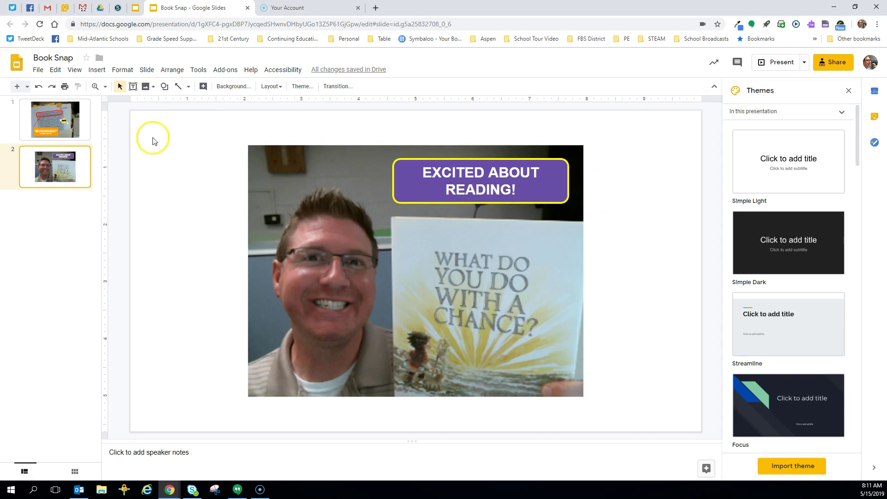
Step: Draw a thick red arrow pointing up toward the face at lower left
click(178, 87)
click(188, 86)
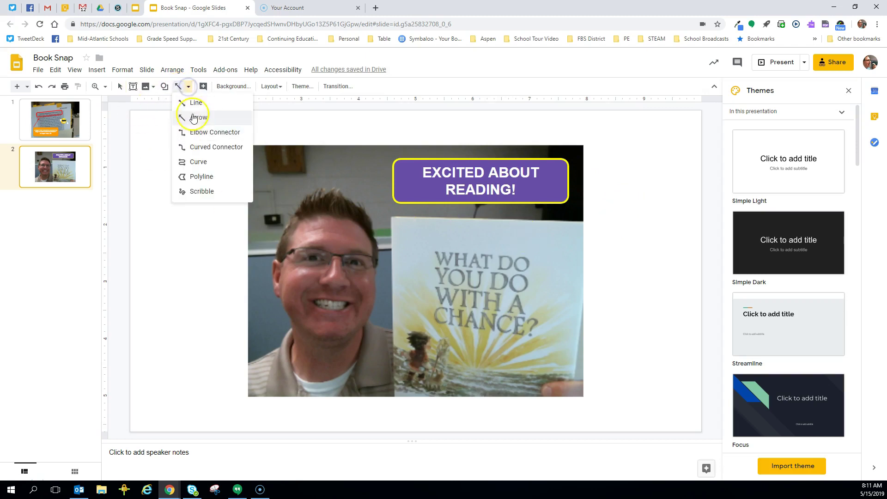
click(189, 115)
click(263, 381)
click(266, 378)
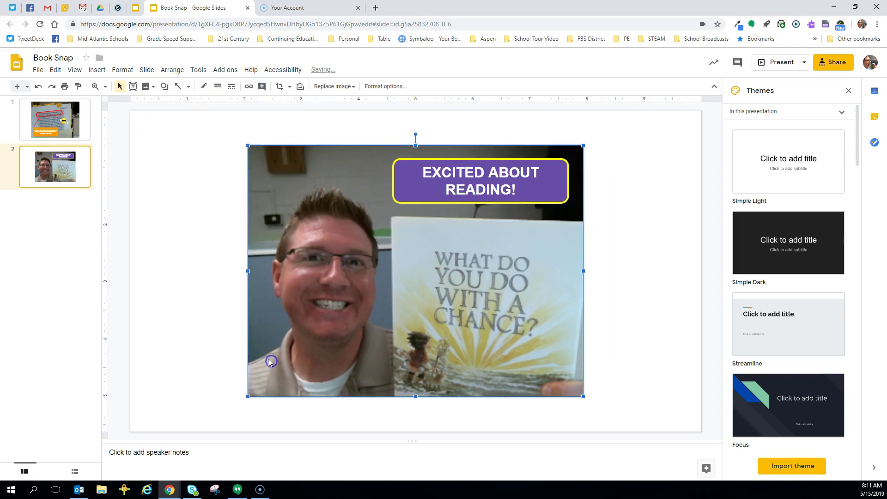
click(178, 86)
drag(268, 376, 292, 327)
click(217, 86)
click(234, 154)
click(204, 86)
click(218, 132)
Step: Draw an orange arrow pointing down at the book cover
click(188, 86)
click(190, 116)
drag(373, 203, 412, 242)
click(203, 87)
click(233, 129)
click(208, 88)
click(224, 129)
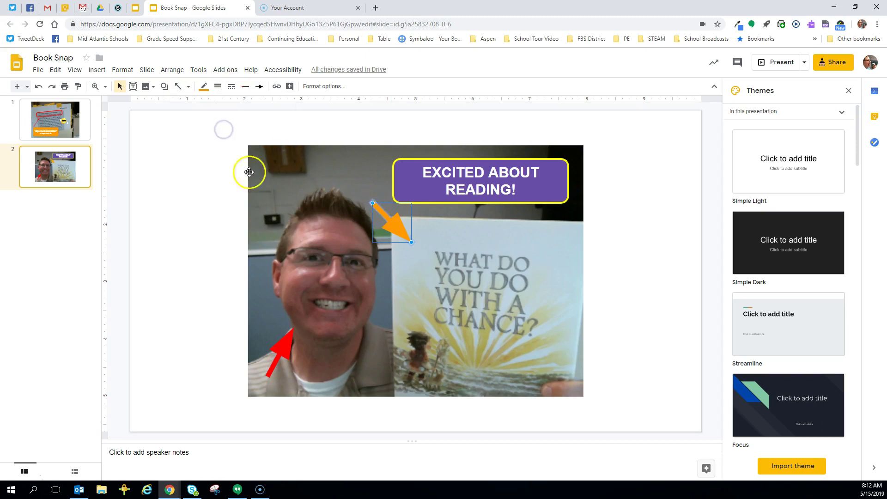
click(205, 183)
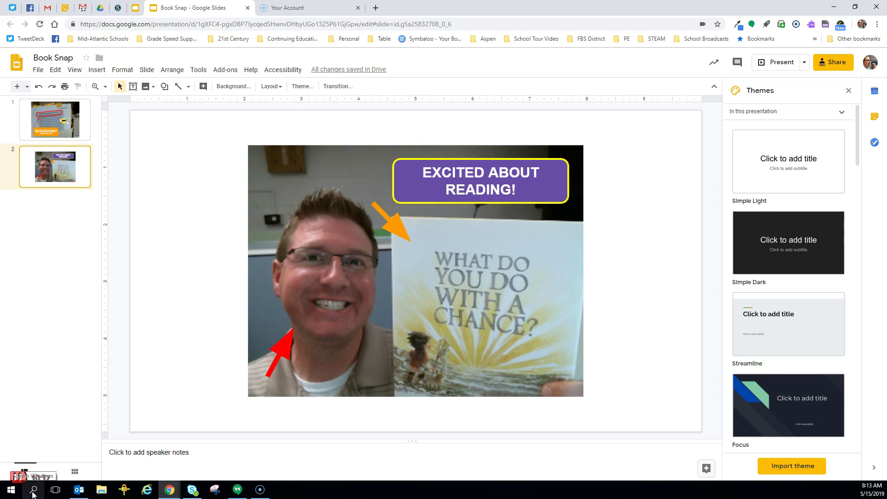
Step: Launch Windows Camera, take a photo holding up the book, and review it in the photo viewer
click(33, 493)
text(came)
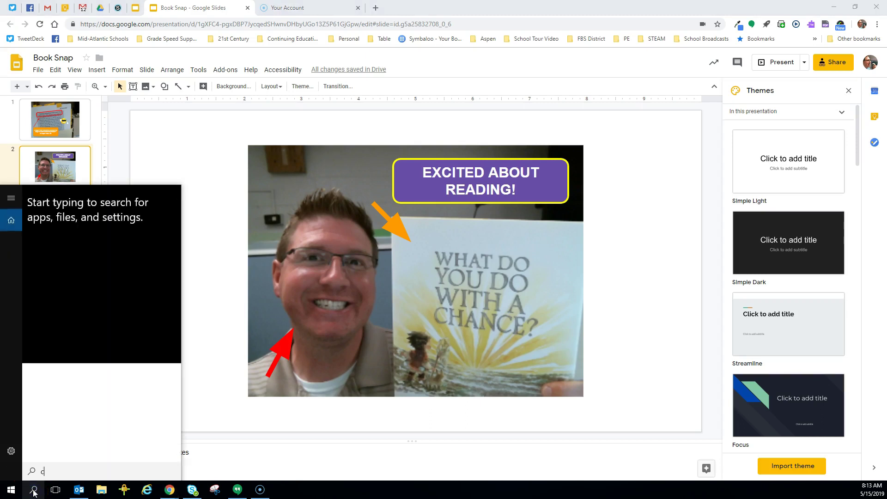
text(ra)
key(Return)
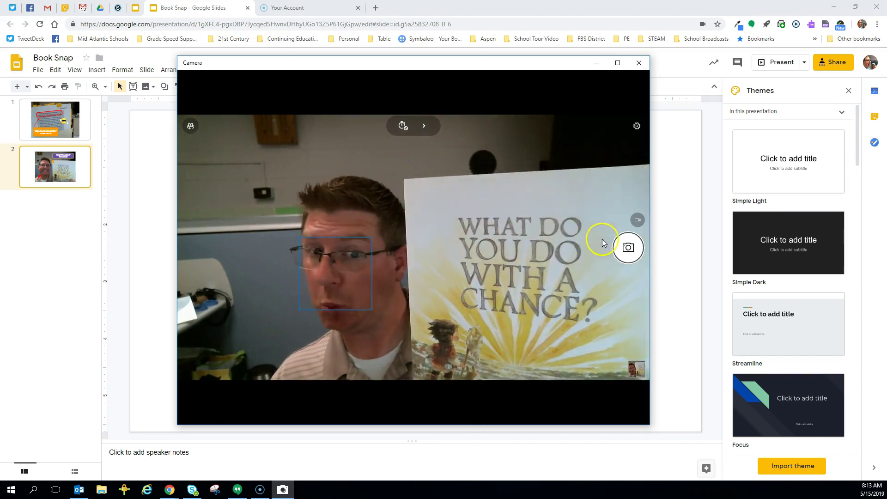
click(634, 252)
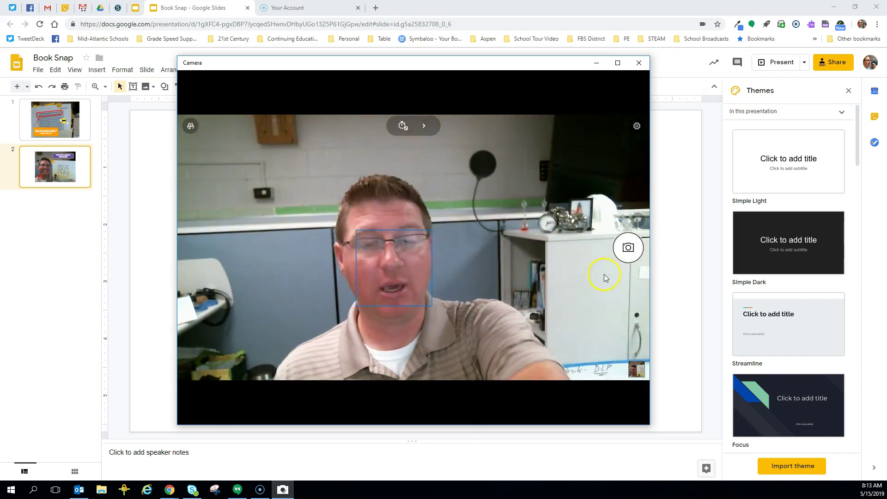
click(636, 369)
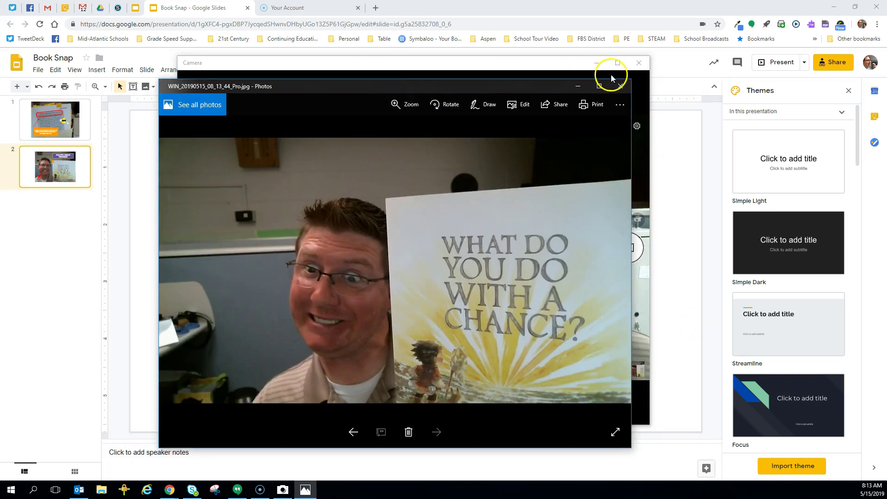
click(620, 86)
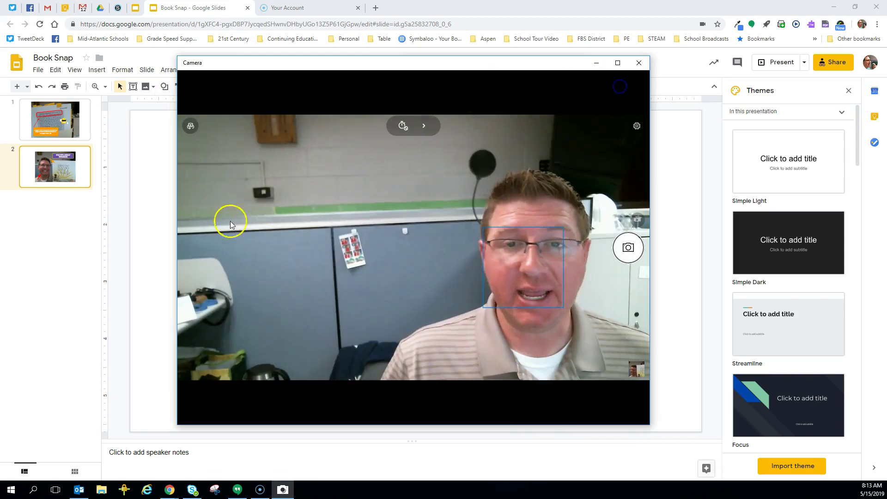
Step: Close Camera, duplicate slide 2, and delete the copy's photo, arrows and caption box
click(639, 63)
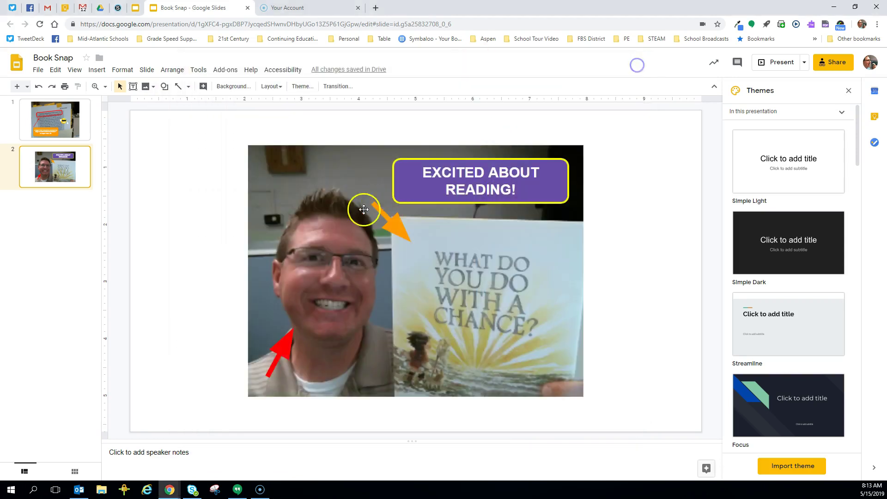
right_click(48, 179)
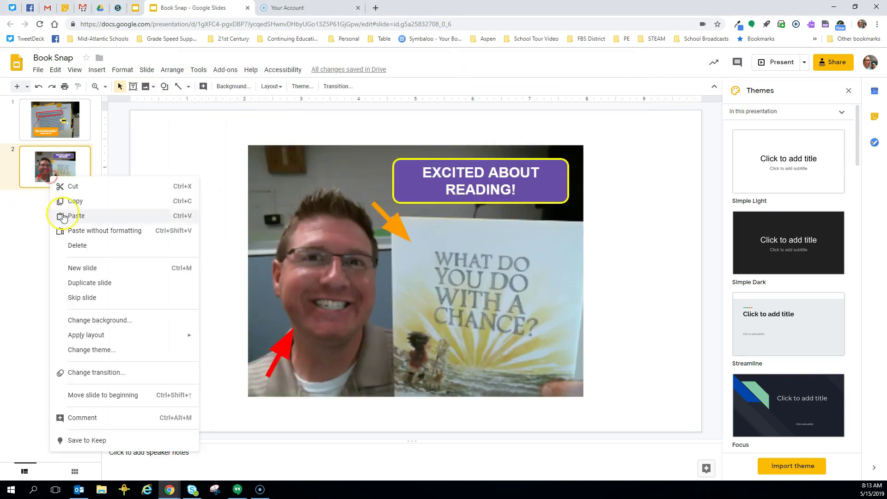
click(79, 279)
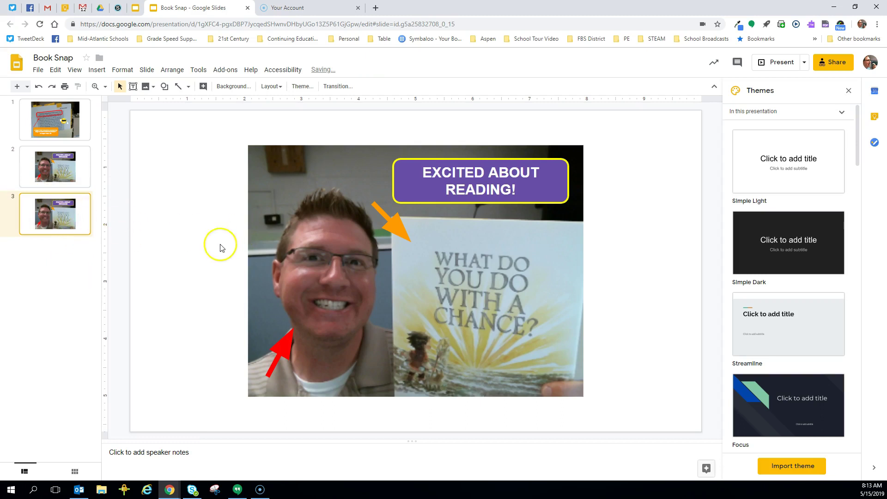
click(227, 239)
drag(225, 133, 635, 417)
key(Delete)
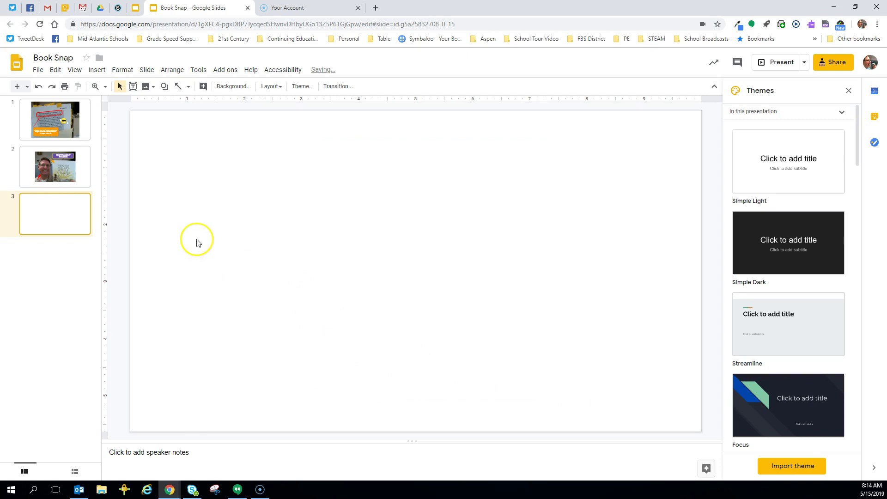
Step: Upload the newest webcam photo WIN_20190515_08_13_44_Pro onto slide 3
click(147, 87)
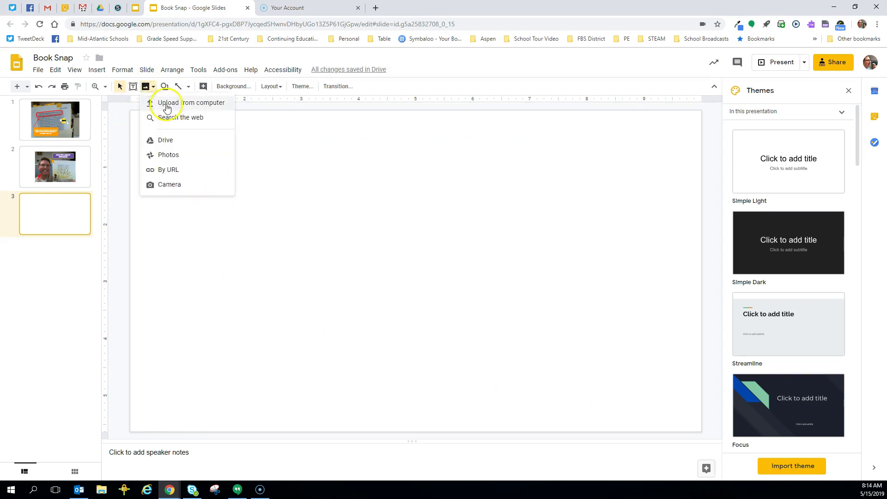
click(168, 105)
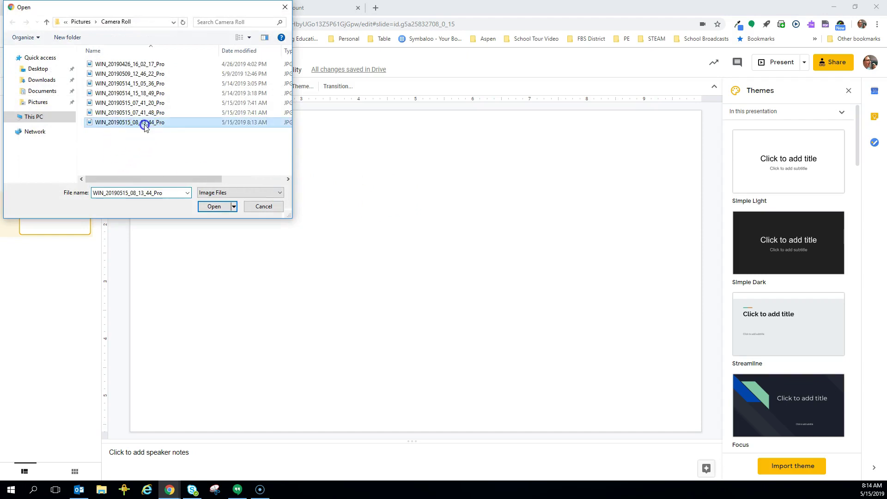
click(216, 207)
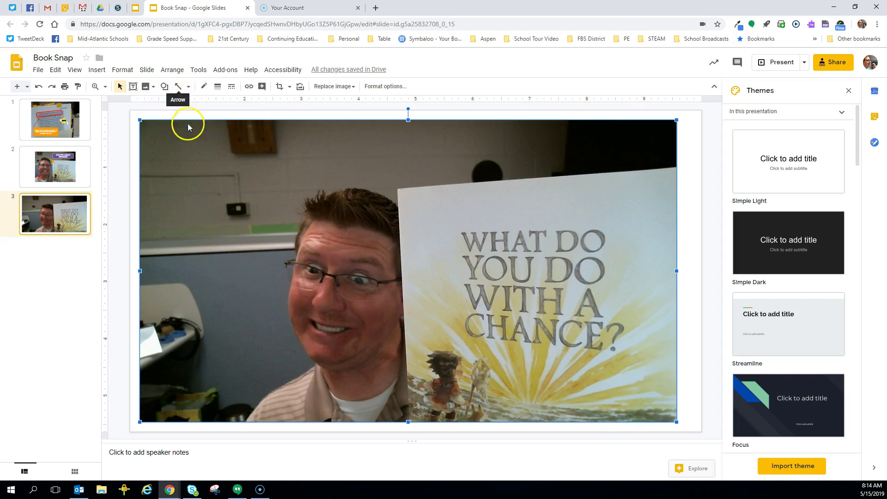
click(152, 87)
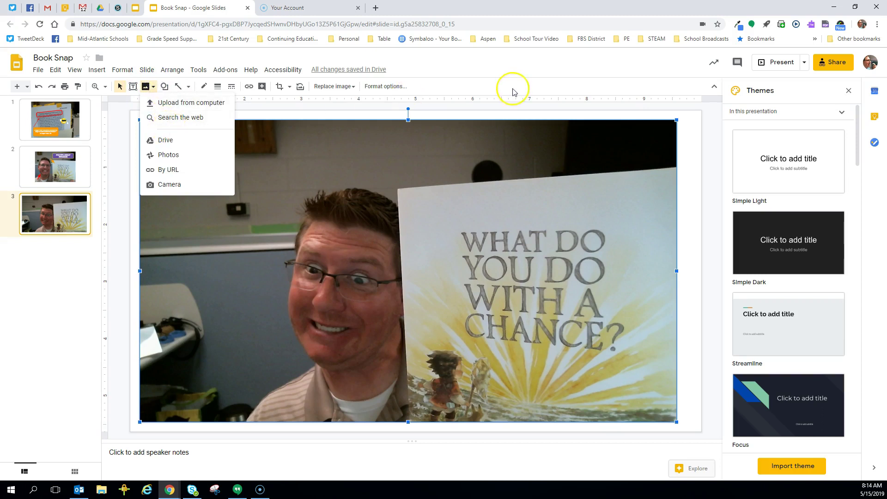
click(524, 74)
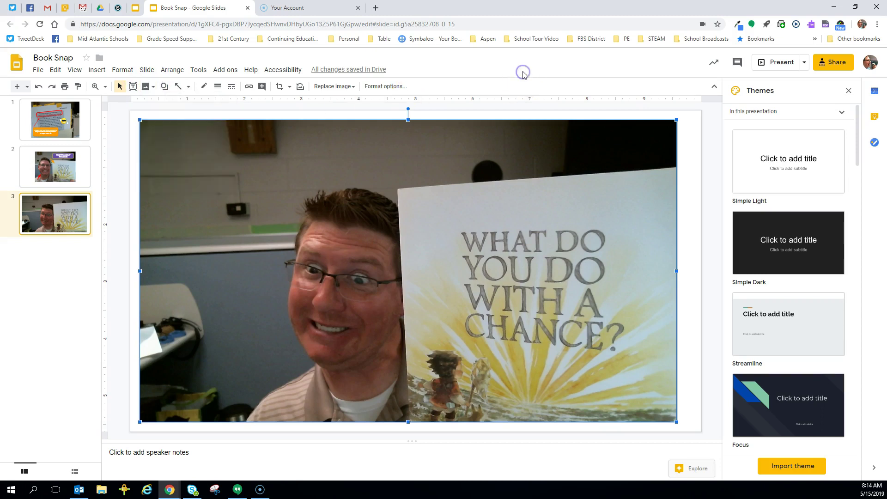